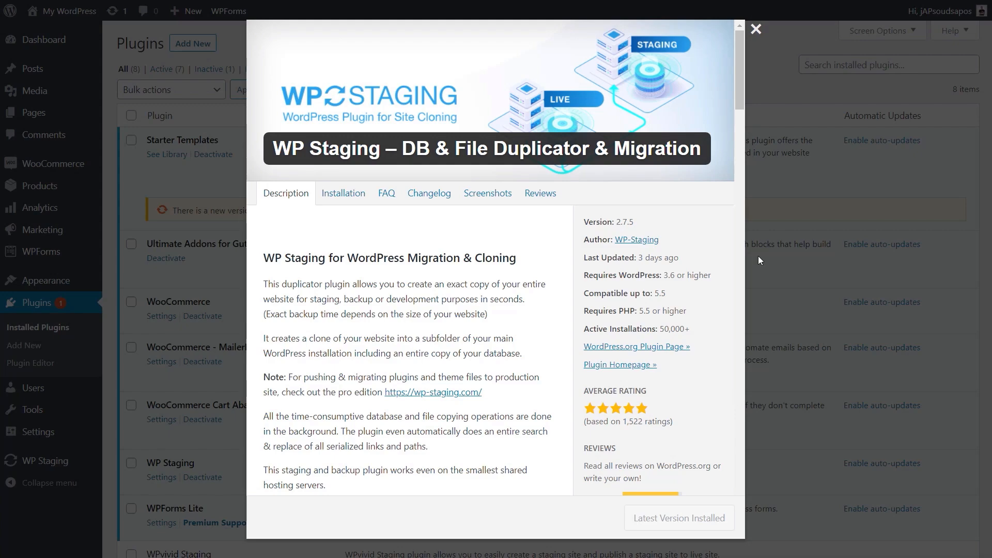
- Close the WP Staging plugin details and open the WP Staging settings page
{"action": "left_click", "coordinate": [757, 29]}
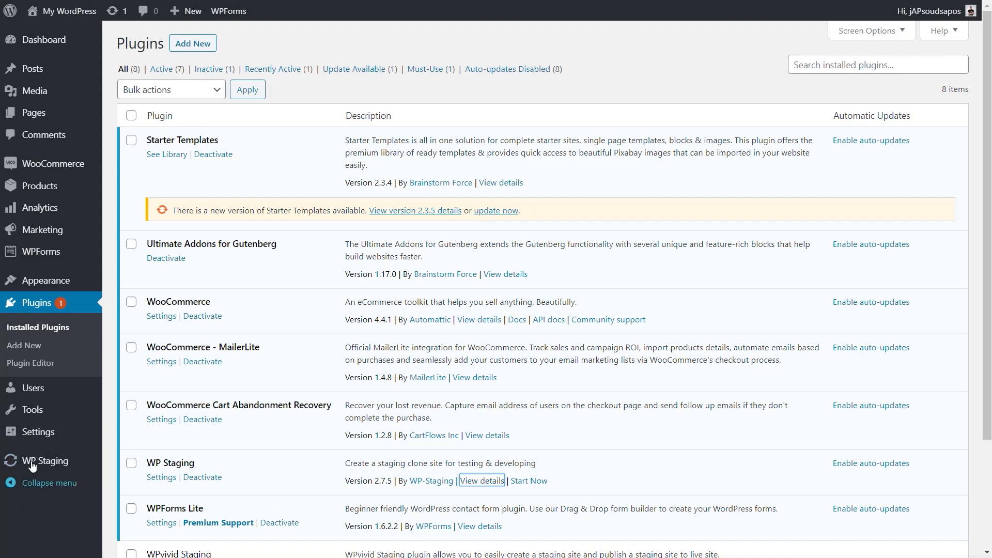
{"action": "mouse_move", "coordinate": [53, 469]}
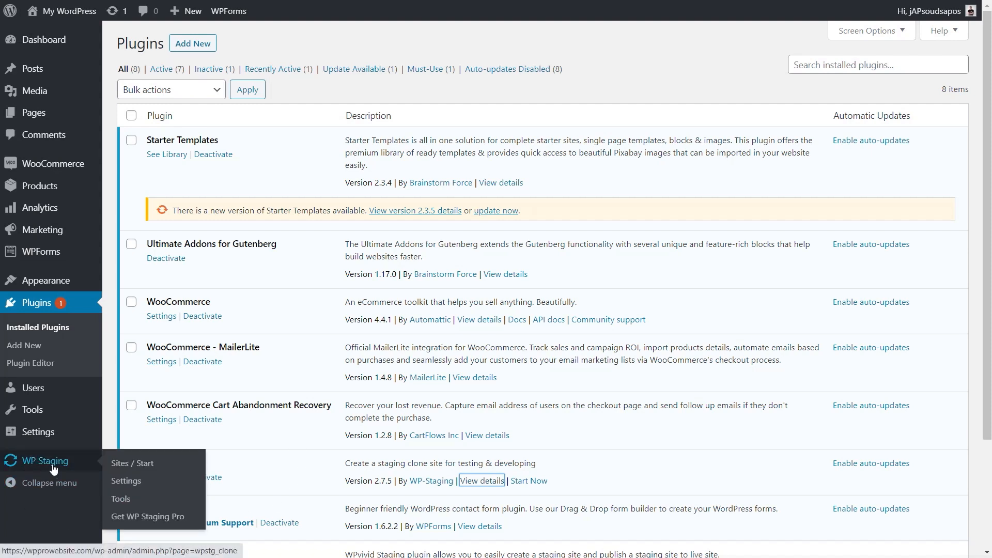
{"action": "left_click", "coordinate": [124, 482]}
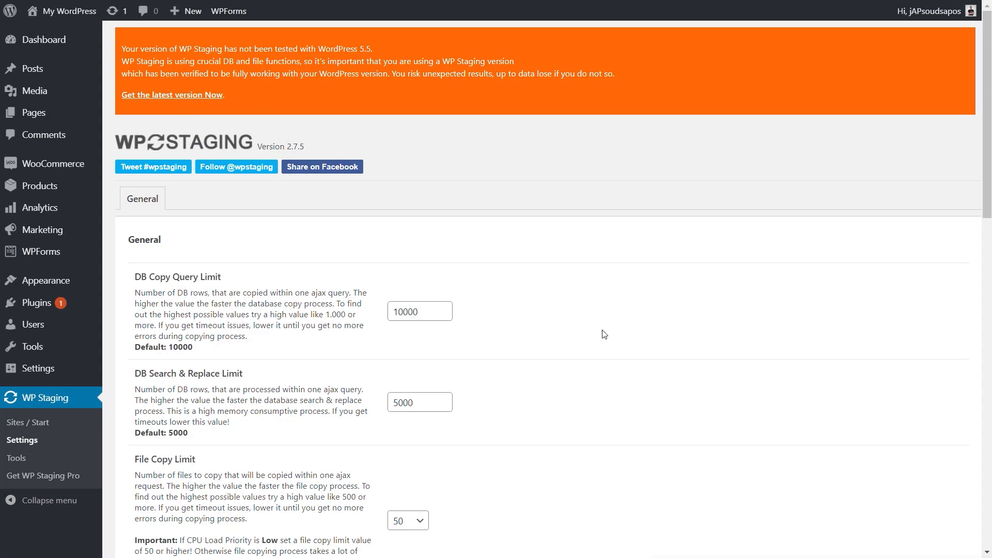
- Review the WP Staging general settings, from the database and file copy limits through CPU load priority to Check Directory Size
{"action": "scroll", "coordinate": [592, 323], "scroll_direction": "down", "scroll_amount": 1}
{"action": "scroll", "coordinate": [589, 325], "scroll_direction": "down", "scroll_amount": 3}
{"action": "scroll", "coordinate": [547, 317], "scroll_direction": "down", "scroll_amount": 3}
{"action": "scroll", "coordinate": [519, 308], "scroll_direction": "down", "scroll_amount": 6}
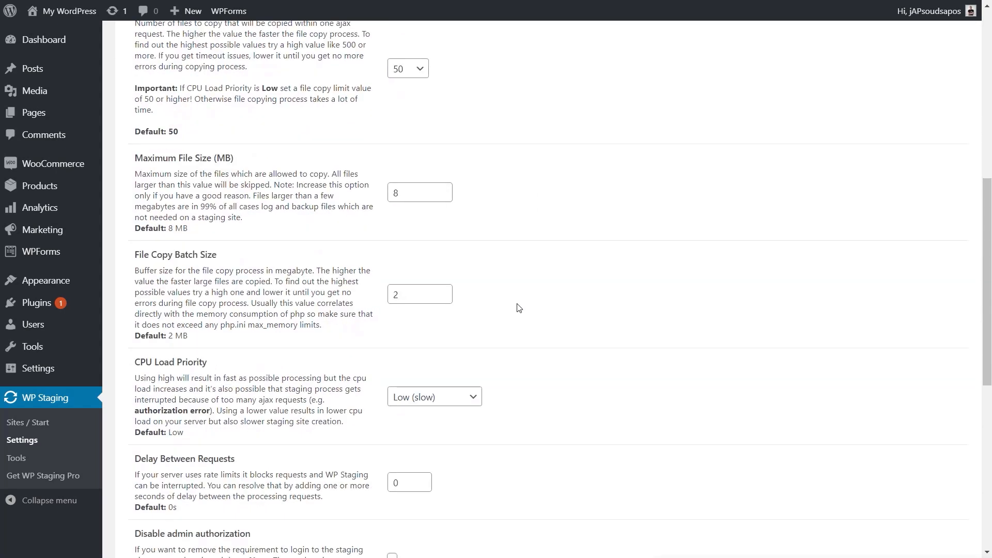
{"action": "scroll", "coordinate": [519, 308], "scroll_direction": "down", "scroll_amount": 5}
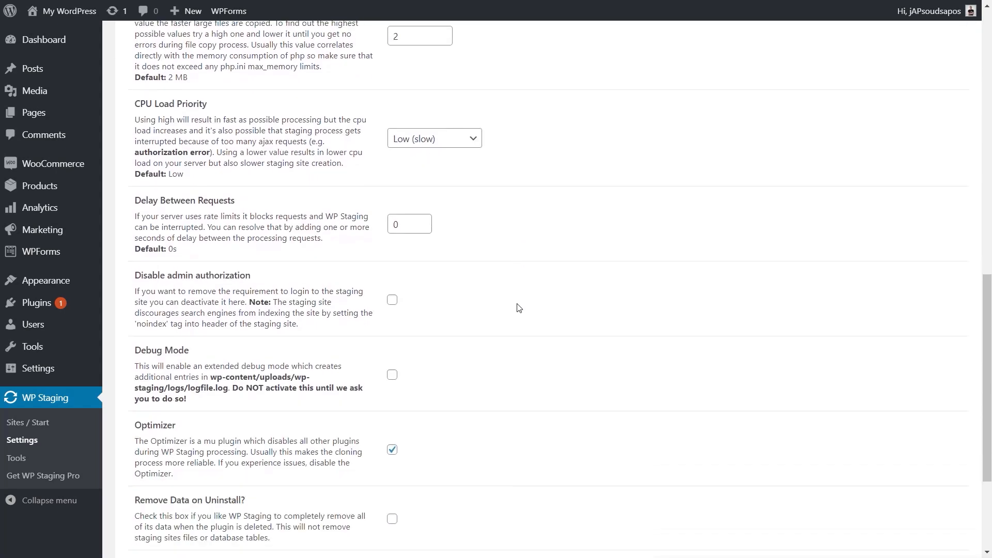
{"action": "scroll", "coordinate": [519, 308], "scroll_direction": "down", "scroll_amount": 3}
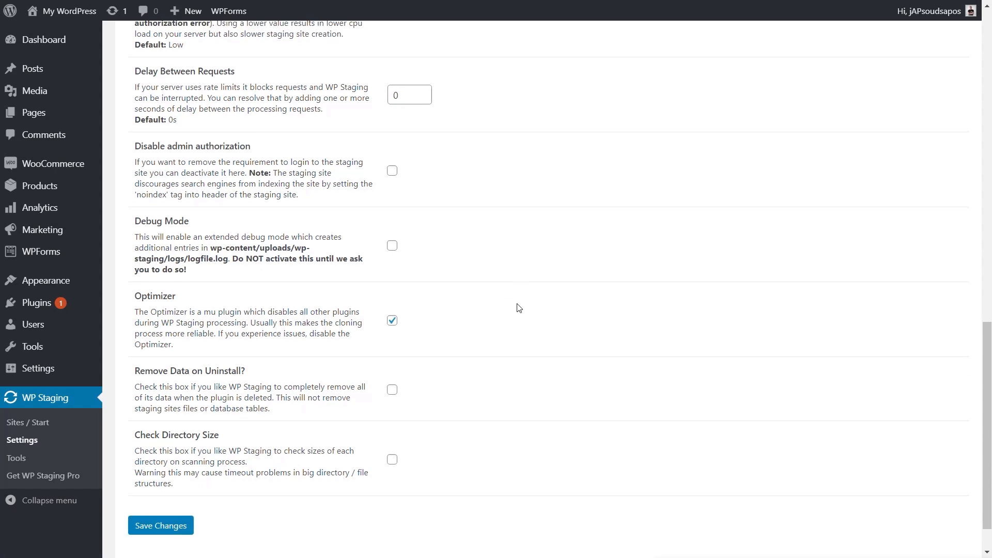
{"action": "scroll", "coordinate": [519, 308], "scroll_direction": "up", "scroll_amount": 8}
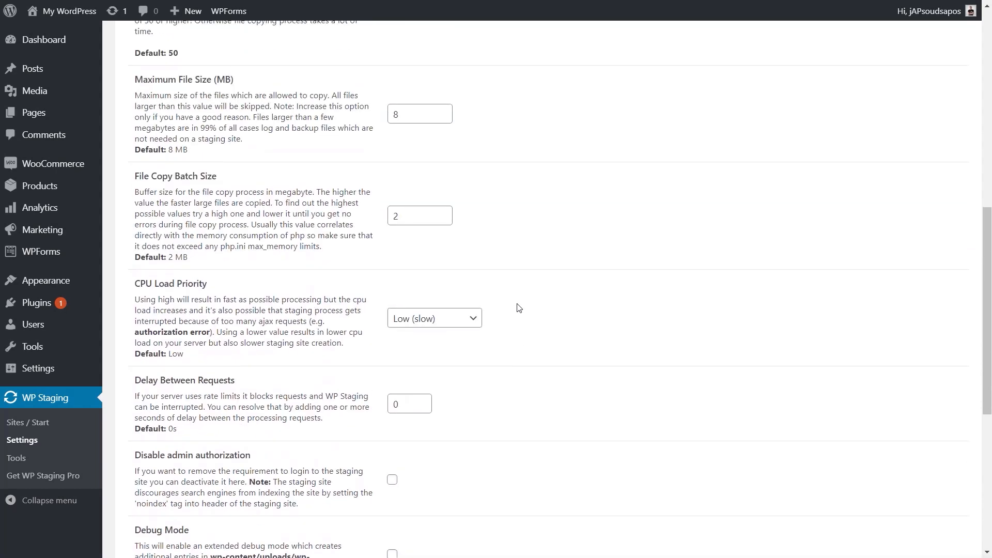
{"action": "scroll", "coordinate": [519, 308], "scroll_direction": "up", "scroll_amount": 4}
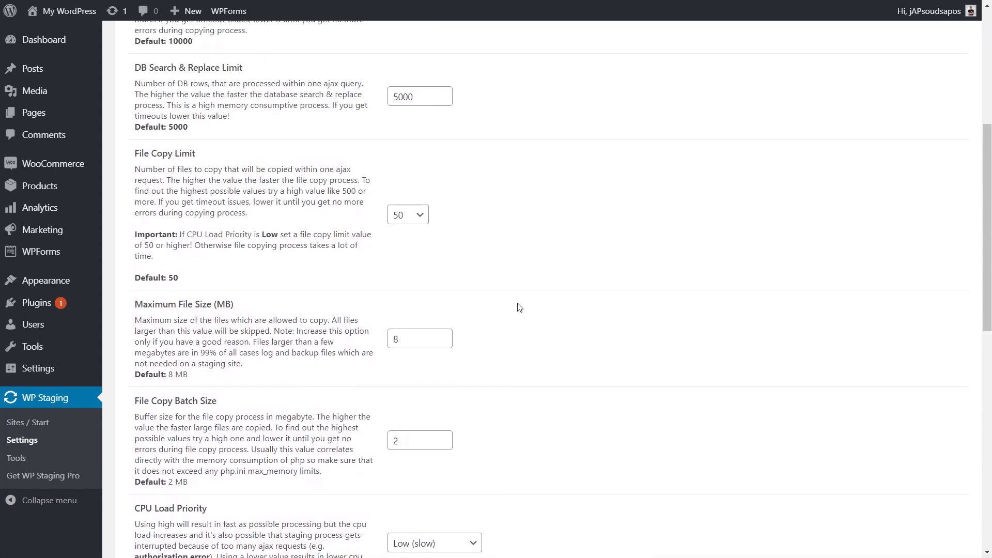
{"action": "scroll", "coordinate": [519, 308], "scroll_direction": "up", "scroll_amount": 5}
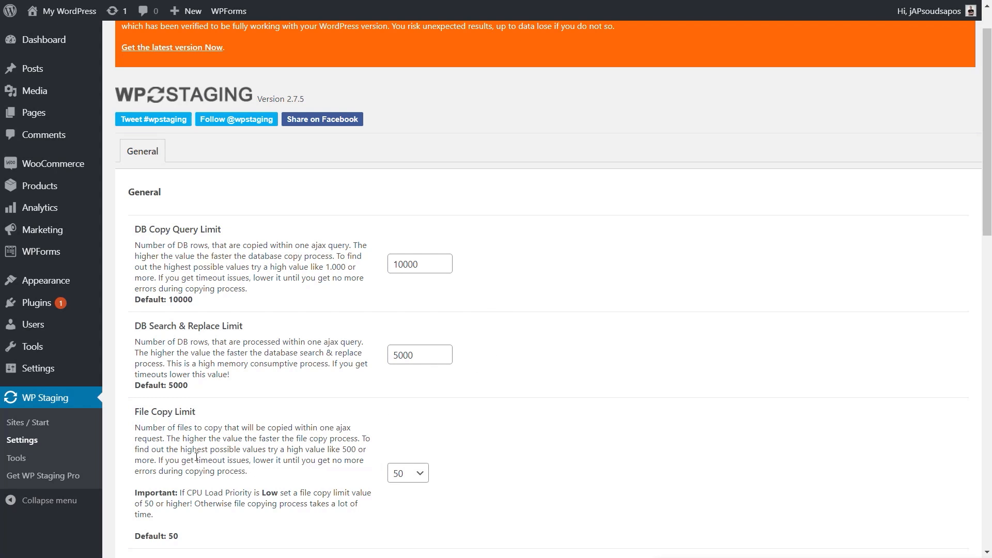
{"action": "scroll", "coordinate": [129, 436], "scroll_direction": "up", "scroll_amount": 1}
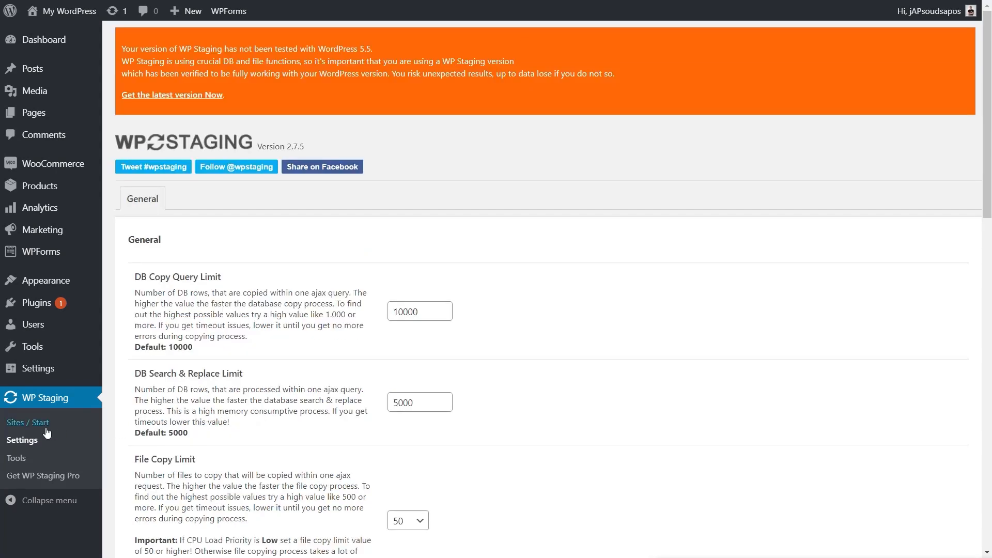
- Go to the WP Staging sites overview and start creating a new staging site
{"action": "left_click", "coordinate": [40, 428]}
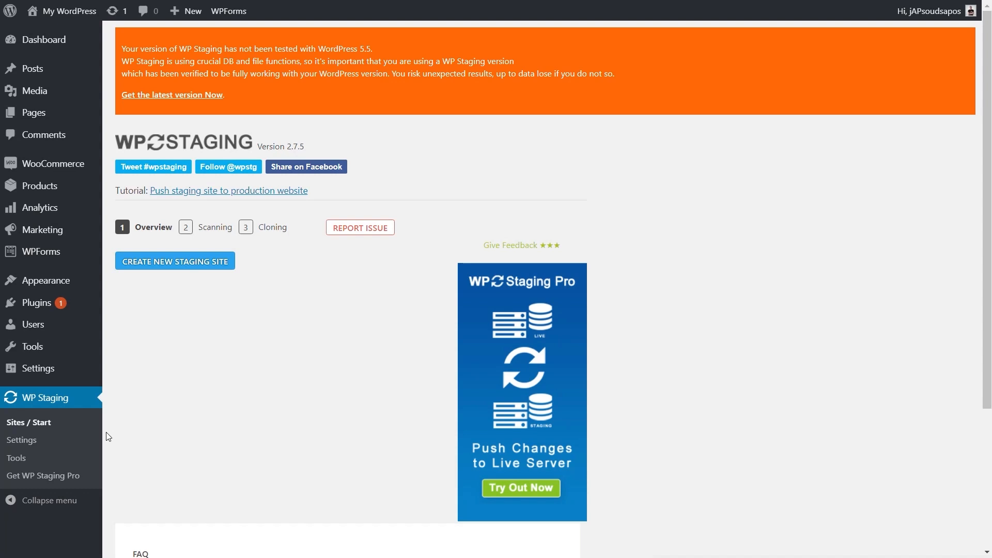
{"action": "left_click", "coordinate": [189, 265]}
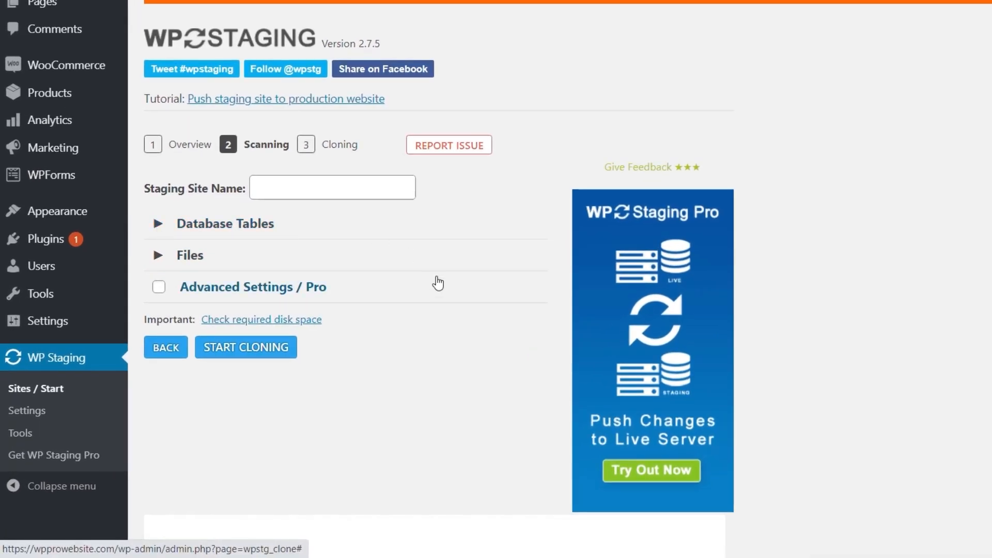
{"action": "scroll", "coordinate": [436, 281], "scroll_direction": "down", "scroll_amount": 2}
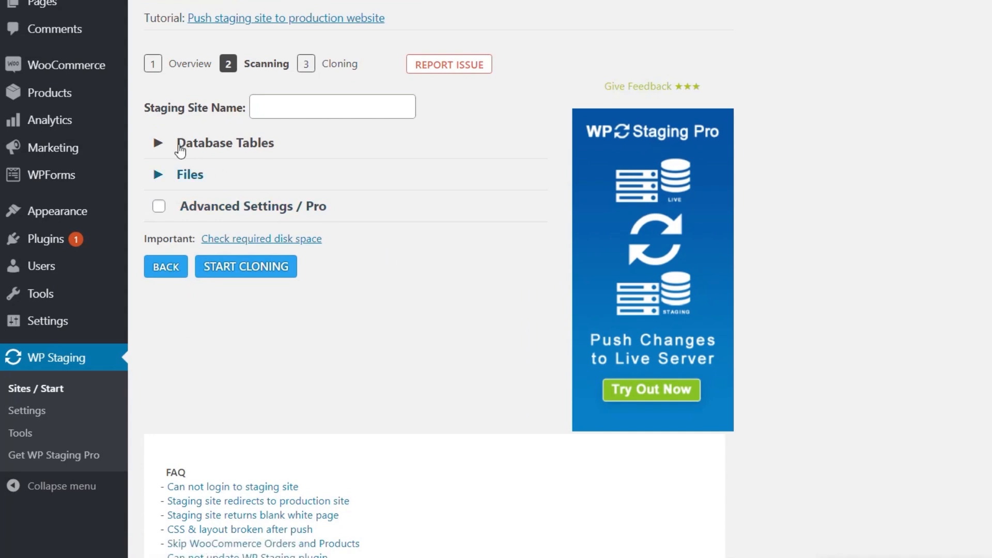
- Expand the Database Tables section and look through the kjp_ tables selected for copying
{"action": "left_click", "coordinate": [158, 143]}
{"action": "scroll", "coordinate": [549, 290], "scroll_direction": "down", "scroll_amount": 4}
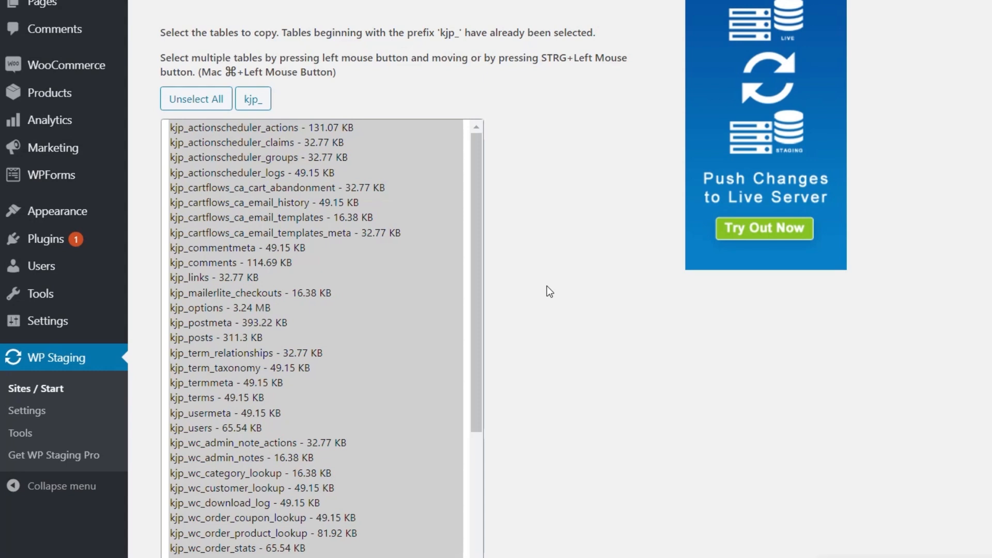
{"action": "scroll", "coordinate": [550, 292], "scroll_direction": "down", "scroll_amount": 4}
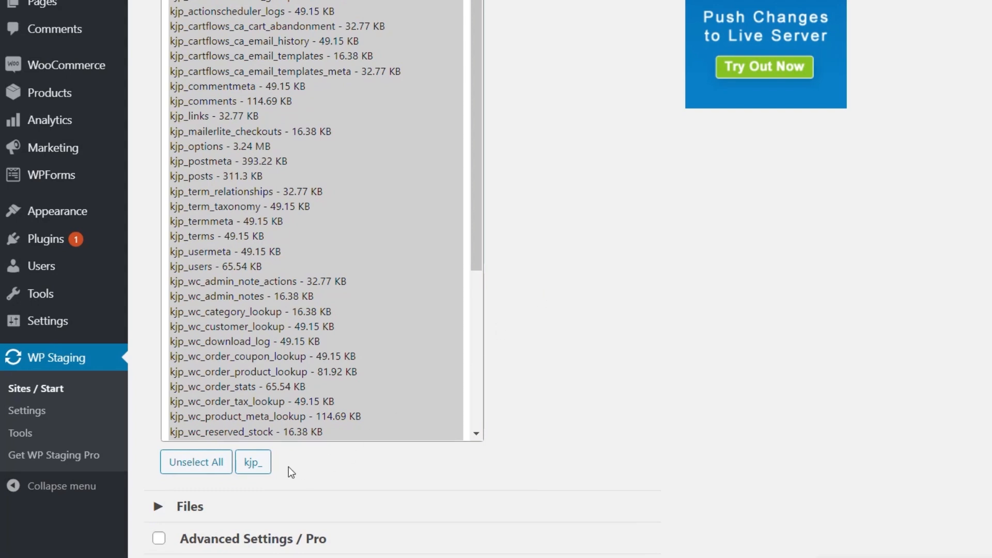
{"action": "left_click_drag", "start_coordinate": [479, 215], "coordinate": [485, 314]}
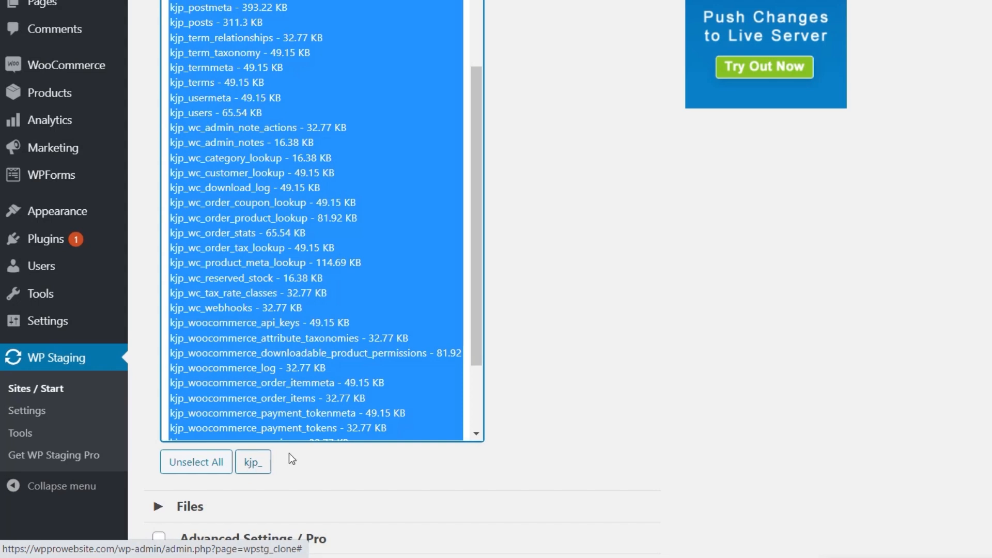
{"action": "mouse_move", "coordinate": [476, 240]}
{"action": "left_mouse_down"}
{"action": "mouse_move", "coordinate": [487, 115]}
{"action": "mouse_move", "coordinate": [486, 278]}
{"action": "mouse_move", "coordinate": [477, 110]}
{"action": "left_mouse_up"}
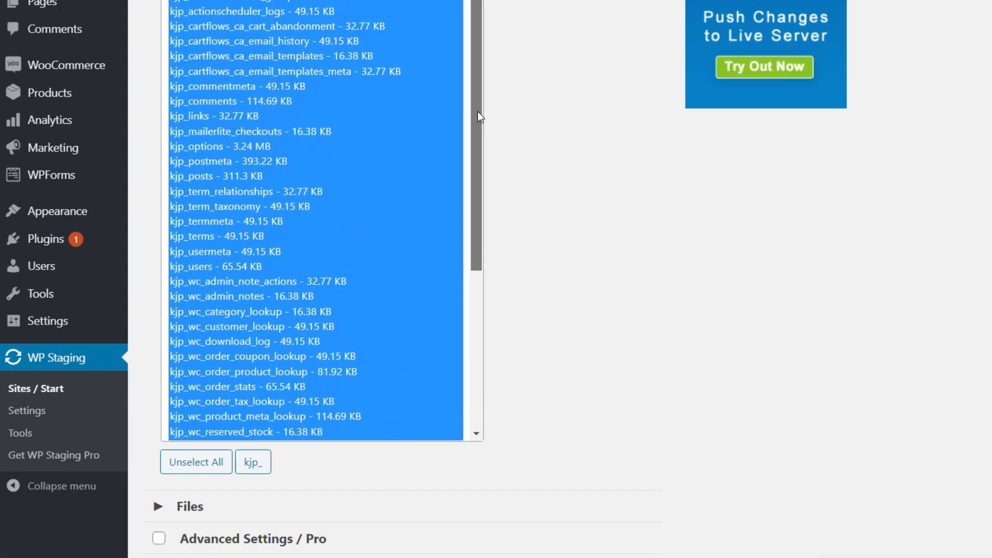
{"action": "scroll", "coordinate": [558, 310], "scroll_direction": "down", "scroll_amount": 3}
{"action": "scroll", "coordinate": [563, 314], "scroll_direction": "down", "scroll_amount": 3}
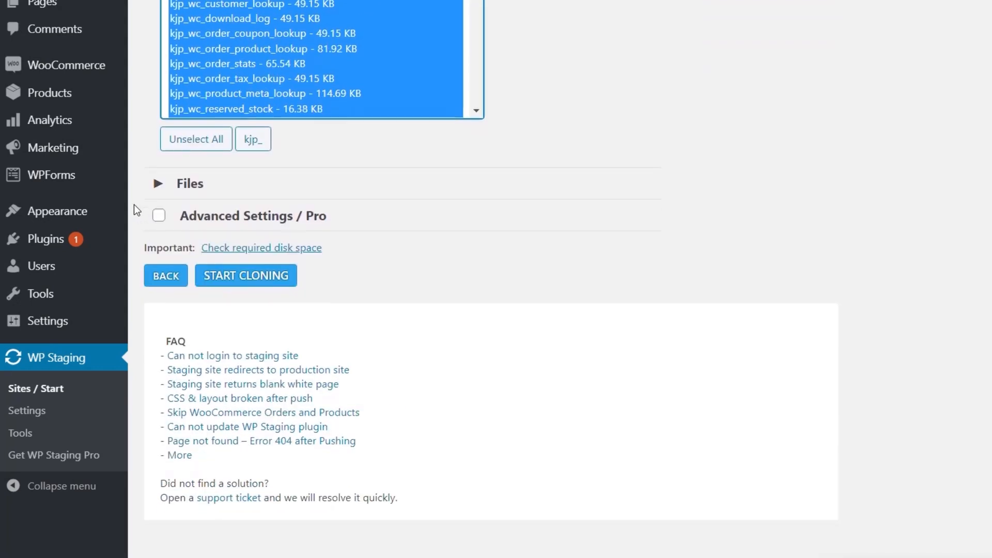
- Expand the Files section and check the folders selected for copying and the extra directories option
{"action": "left_click", "coordinate": [155, 185]}
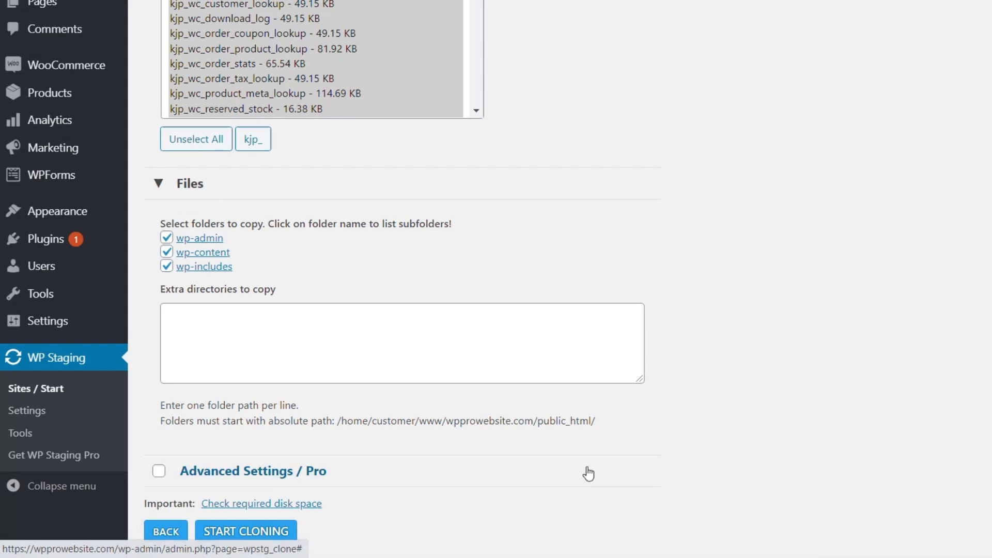
{"action": "scroll", "coordinate": [589, 473], "scroll_direction": "down", "scroll_amount": 4}
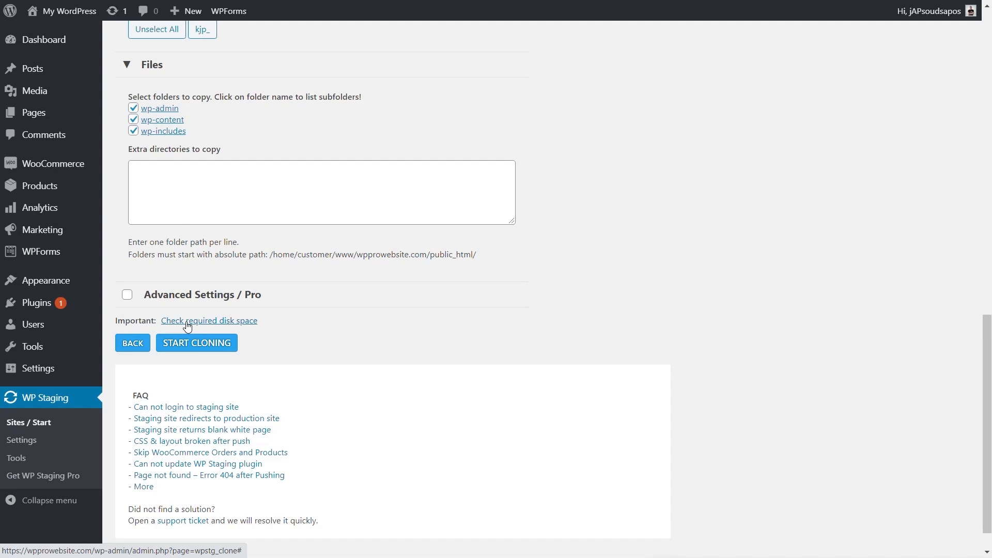
{"action": "scroll", "coordinate": [646, 418], "scroll_direction": "down", "scroll_amount": 2}
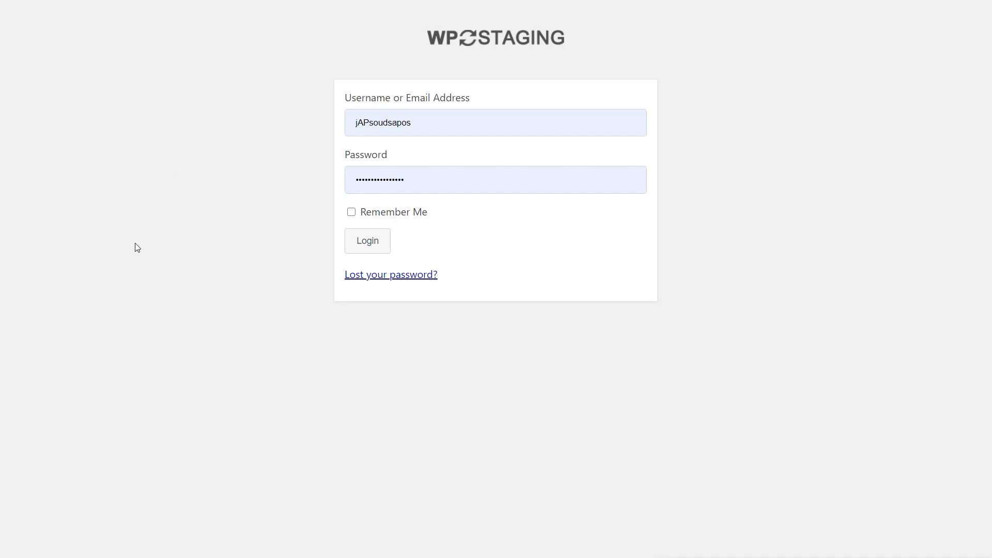
- Log in to the staging site with the prefilled credentials and look over its home page from banner to footer
{"action": "left_click", "coordinate": [376, 243]}
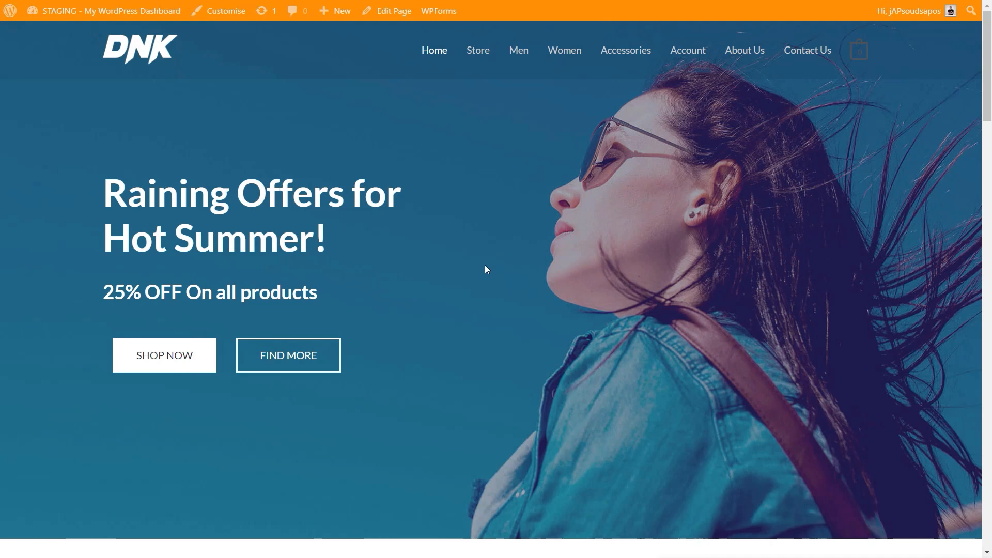
{"action": "scroll", "coordinate": [563, 286], "scroll_direction": "down", "scroll_amount": 20}
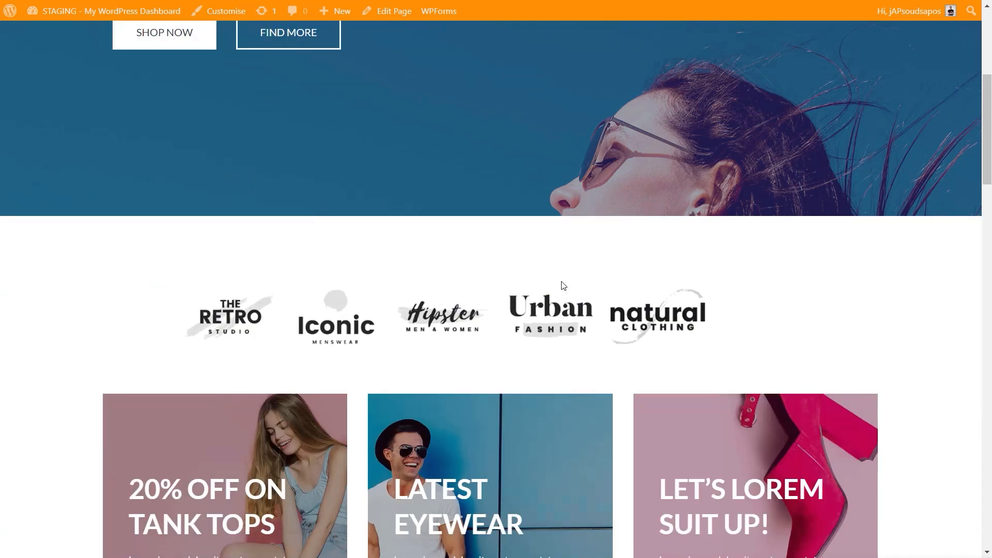
{"action": "scroll", "coordinate": [476, 293], "scroll_direction": "down", "scroll_amount": 5}
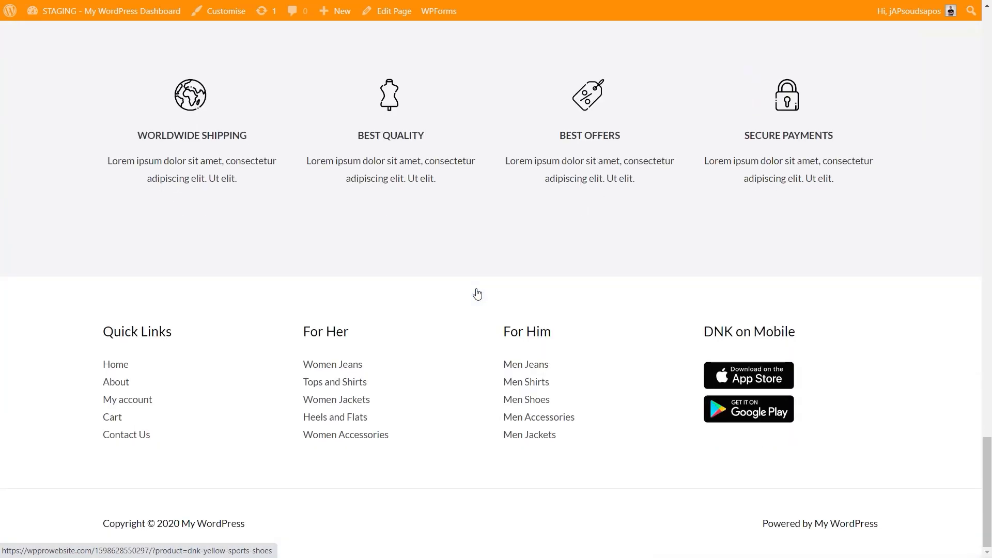
{"action": "scroll", "coordinate": [477, 293], "scroll_direction": "up", "scroll_amount": 15}
{"action": "scroll", "coordinate": [476, 287], "scroll_direction": "up", "scroll_amount": 9}
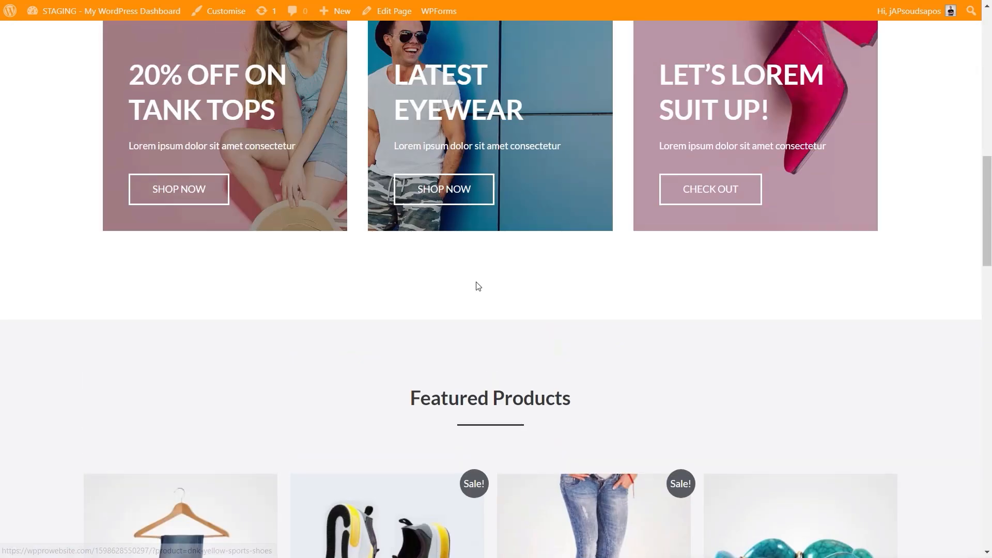
{"action": "scroll", "coordinate": [467, 326], "scroll_direction": "down", "scroll_amount": 6}
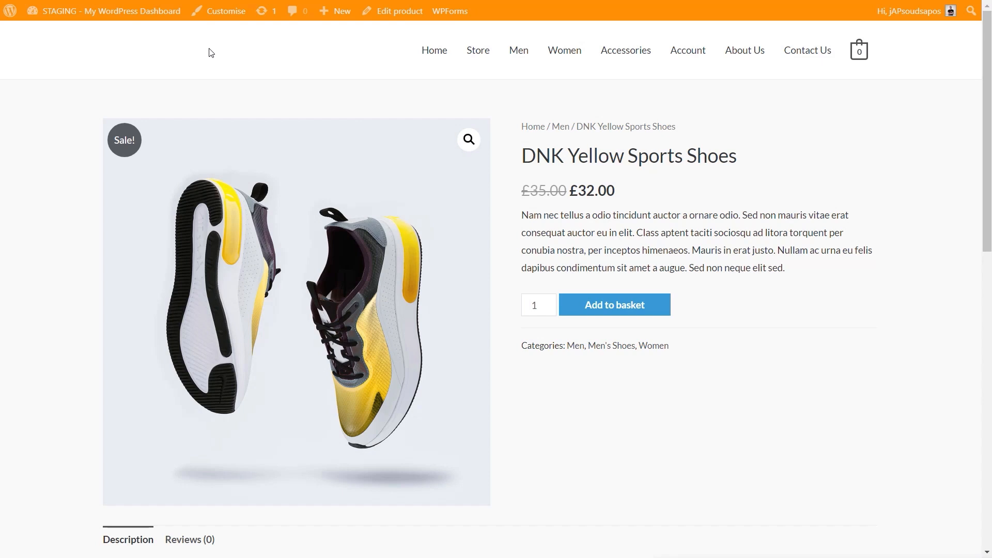
- Open the staging site's admin dashboard and go to its WP Staging page
{"action": "mouse_move", "coordinate": [99, 16]}
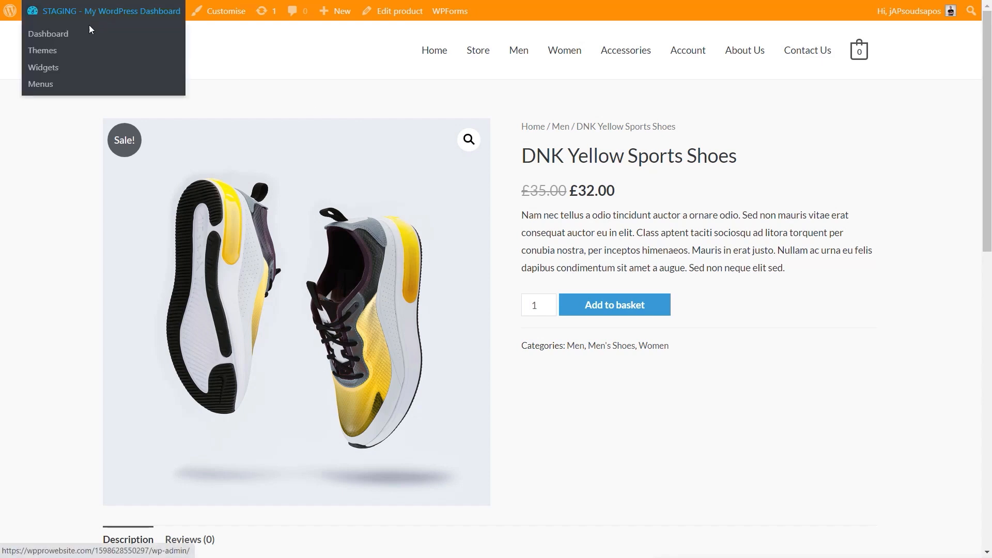
{"action": "left_click", "coordinate": [86, 35]}
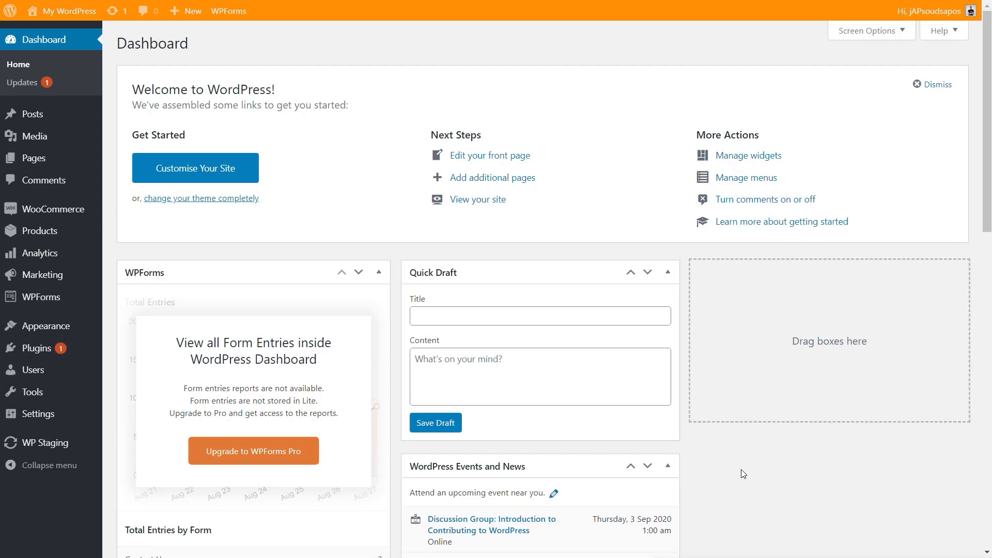
{"action": "left_click", "coordinate": [45, 445]}
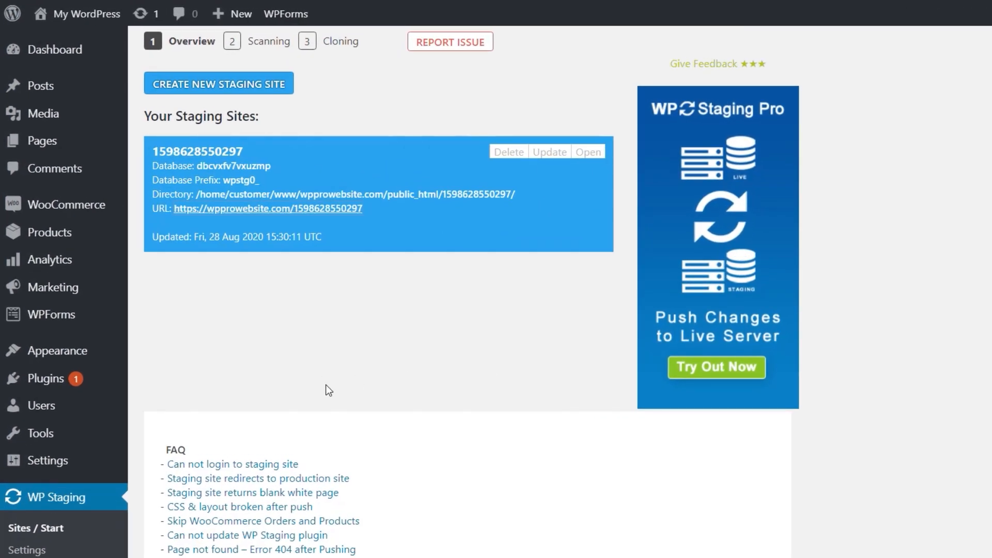
{"action": "left_click", "coordinate": [551, 153]}
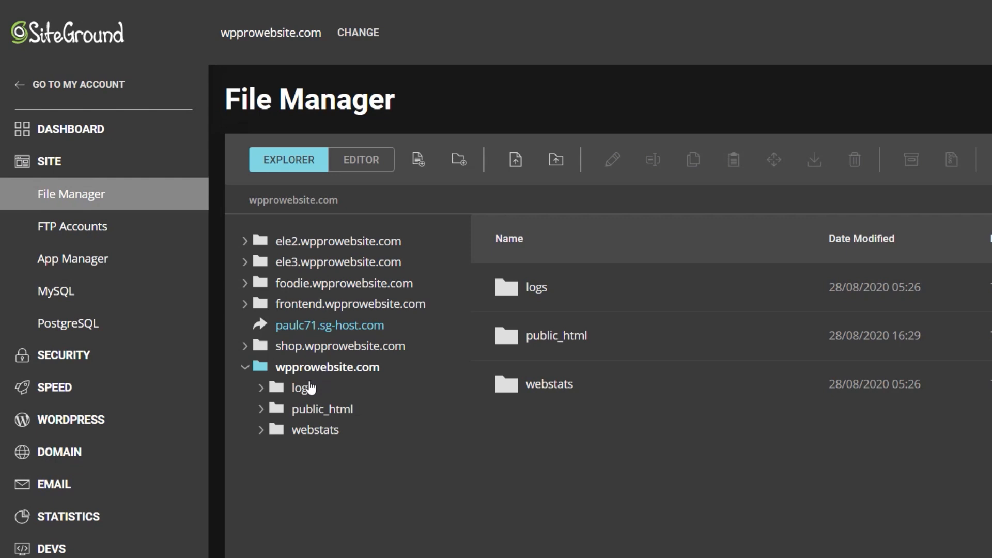
{"action": "left_click", "coordinate": [261, 409]}
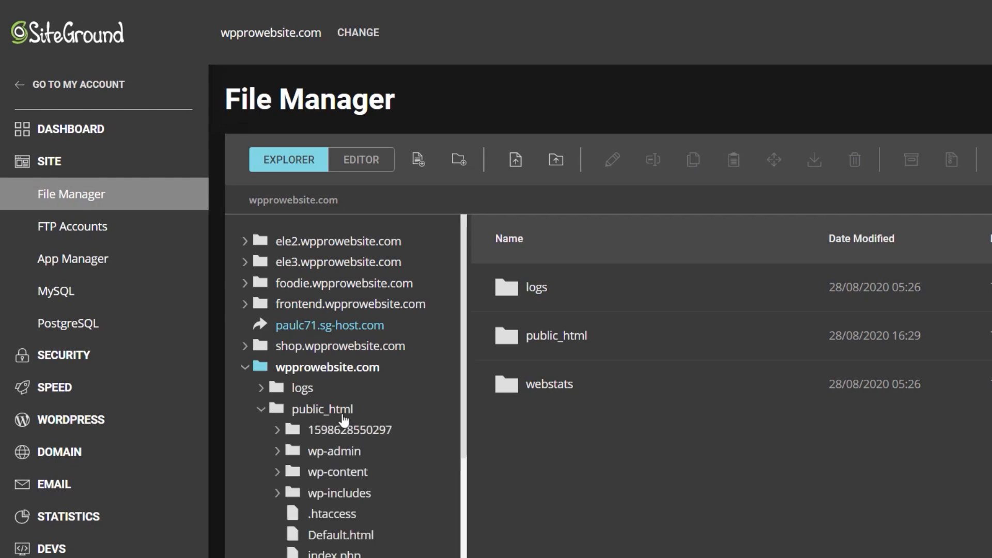
{"action": "left_click", "coordinate": [340, 431]}
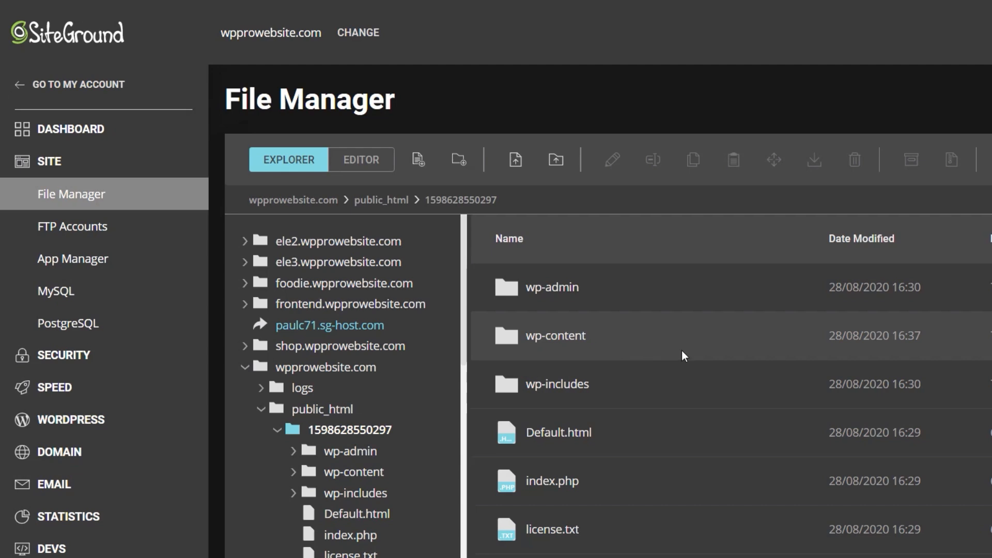
{"action": "scroll", "coordinate": [689, 354], "scroll_direction": "down", "scroll_amount": 7}
{"action": "scroll", "coordinate": [689, 354], "scroll_direction": "down", "scroll_amount": 8}
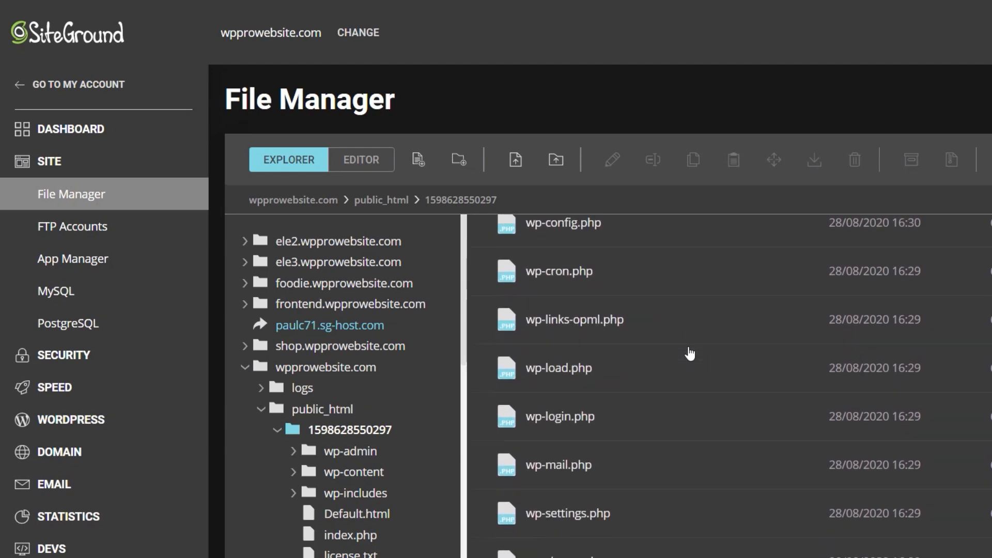
{"action": "scroll", "coordinate": [689, 354], "scroll_direction": "up", "scroll_amount": 7}
{"action": "scroll", "coordinate": [690, 354], "scroll_direction": "up", "scroll_amount": 8}
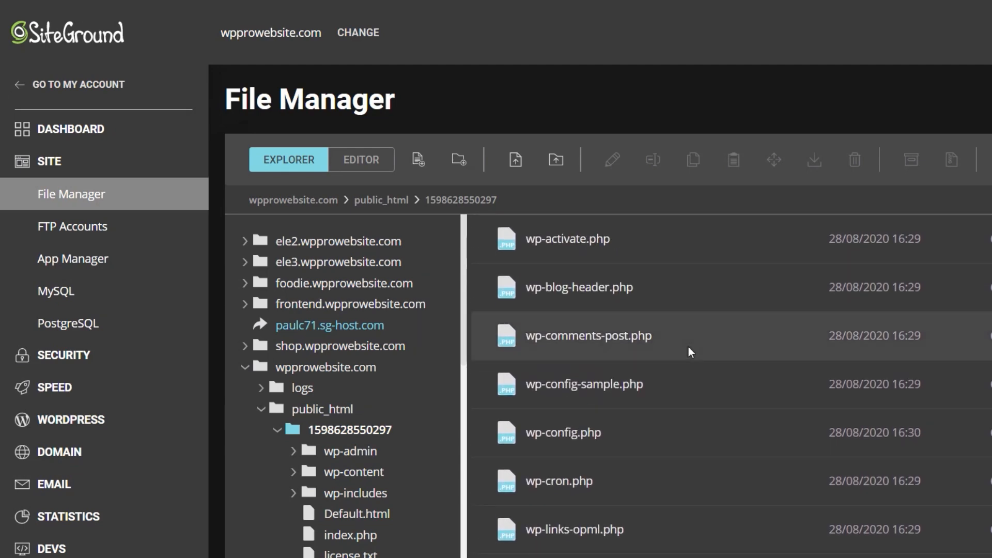
{"action": "scroll", "coordinate": [690, 353], "scroll_direction": "up", "scroll_amount": 1}
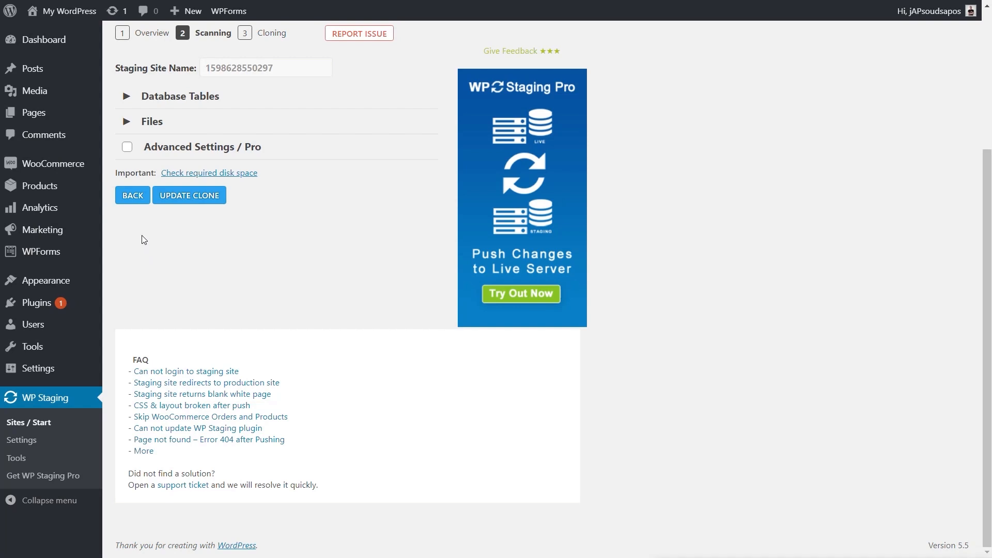
{"action": "left_click", "coordinate": [128, 200]}
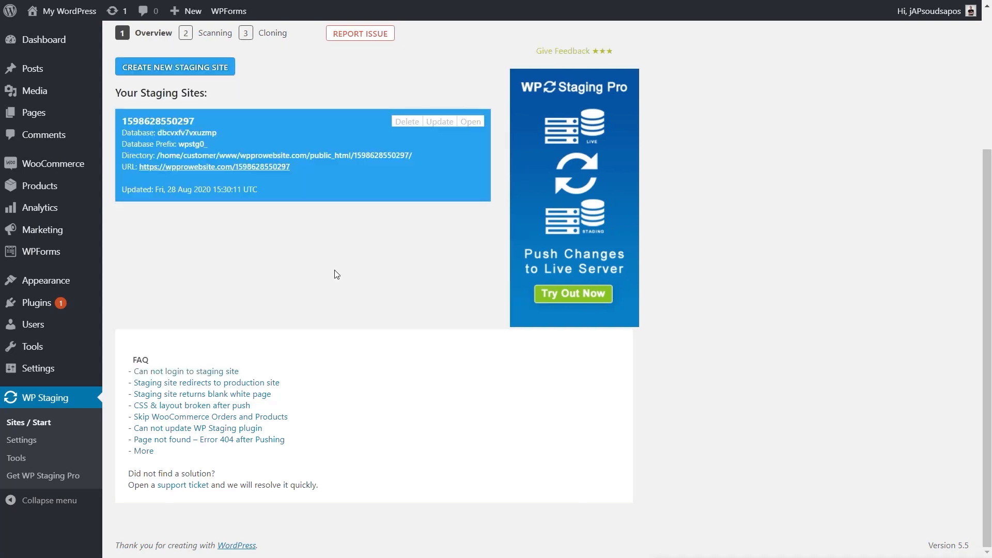
{"action": "left_click", "coordinate": [407, 123]}
{"action": "scroll", "coordinate": [366, 169], "scroll_direction": "down", "scroll_amount": 12}
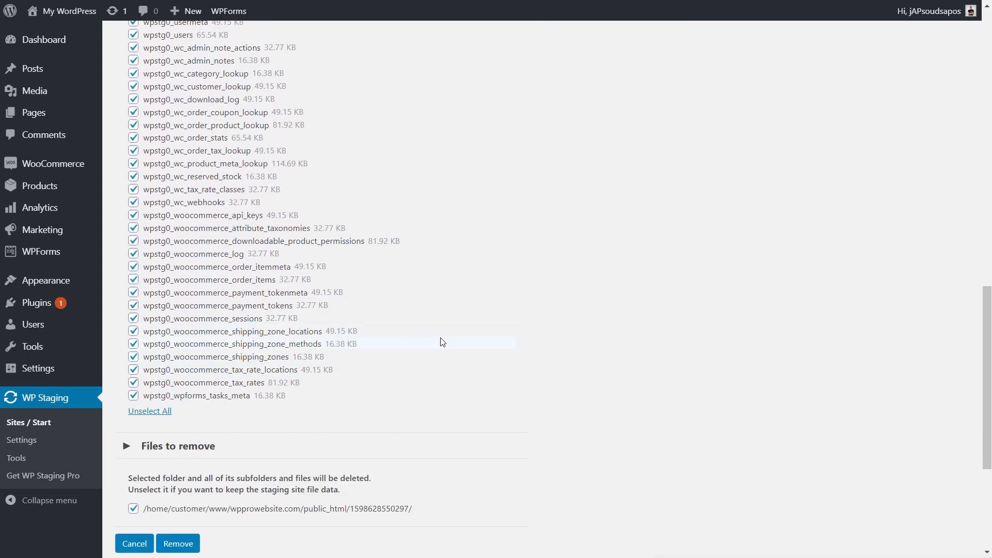
{"action": "scroll", "coordinate": [445, 393], "scroll_direction": "down", "scroll_amount": 1}
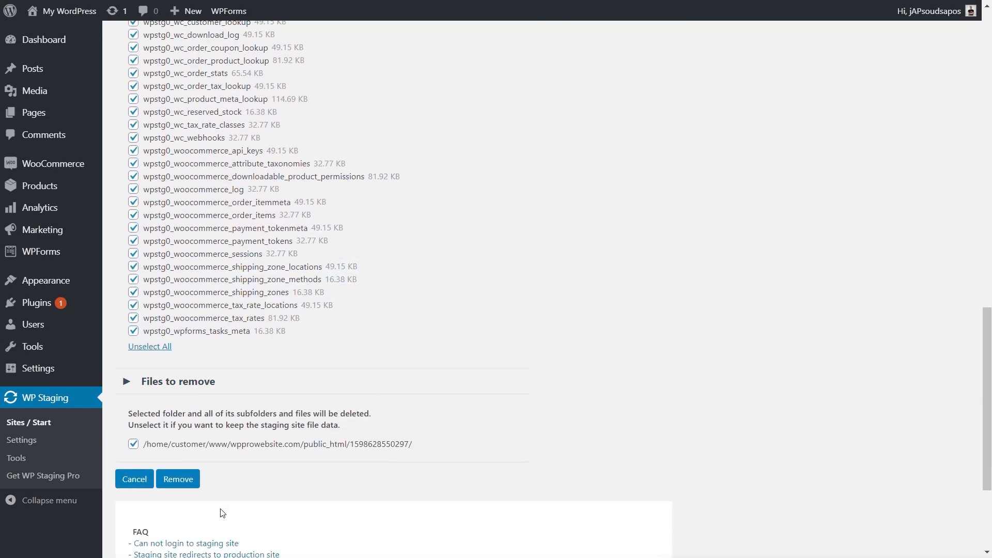
{"action": "left_click", "coordinate": [178, 485]}
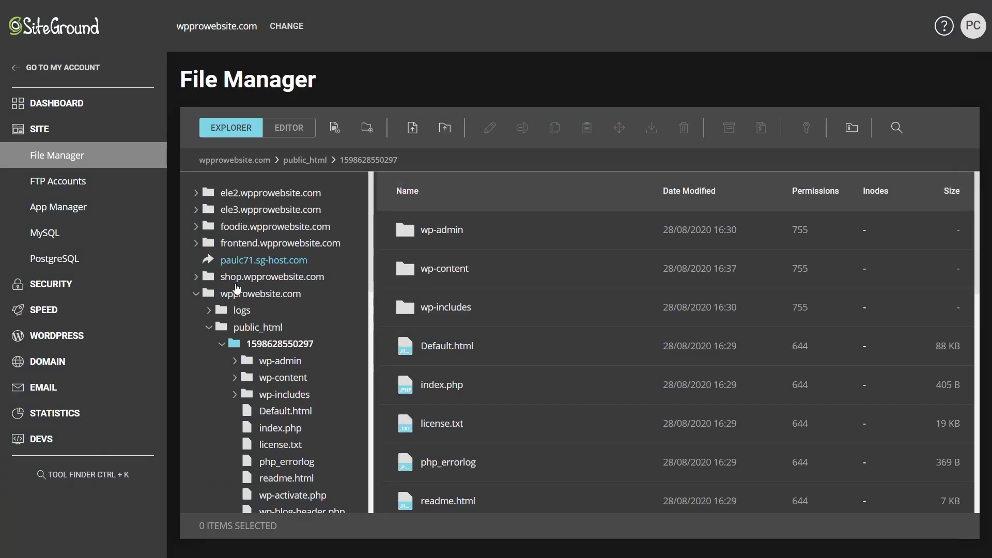
{"action": "key", "text": "F5"}
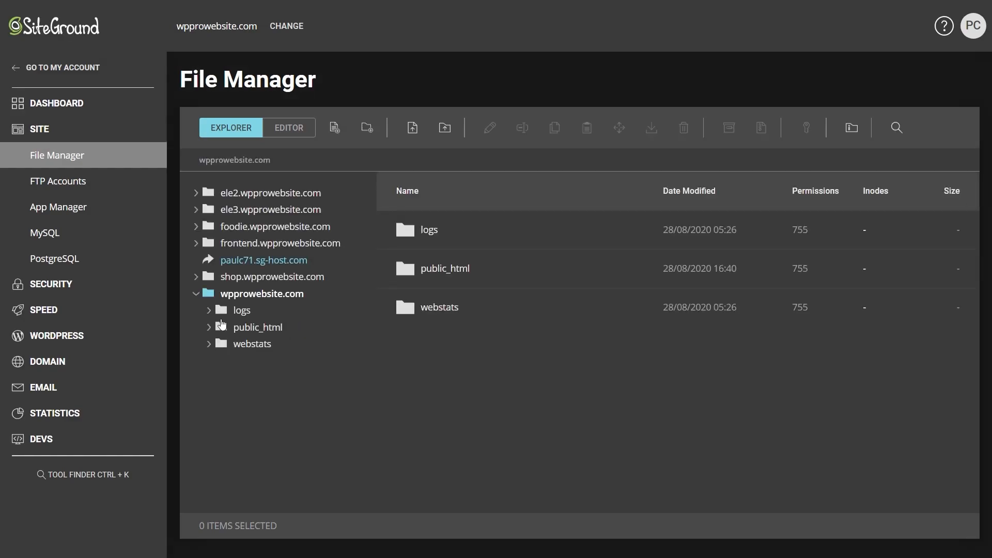
{"action": "left_click", "coordinate": [219, 329]}
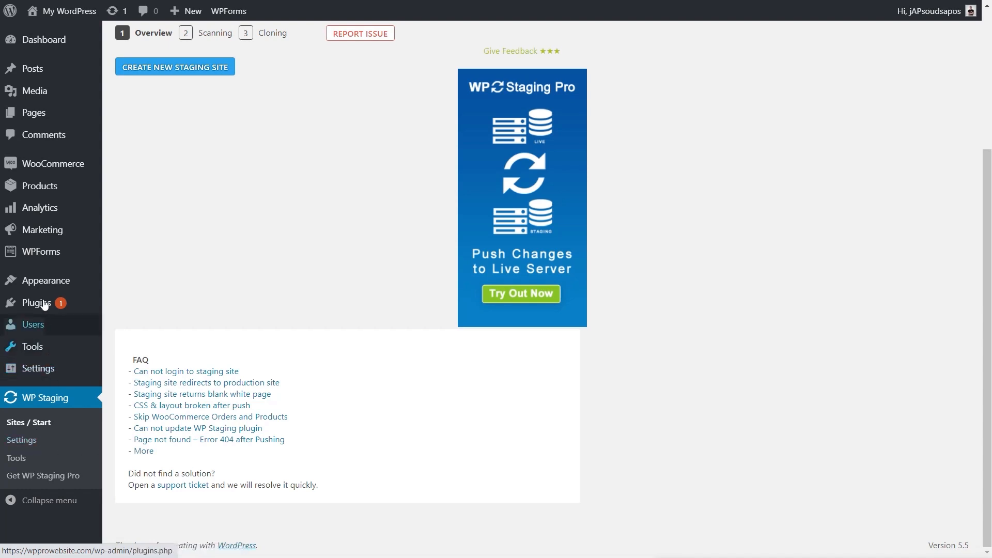
- On the live WordPress site, deactivate the WP Staging plugin and activate the WPvivid Staging plugin
{"action": "mouse_move", "coordinate": [45, 307]}
{"action": "left_click", "coordinate": [157, 307]}
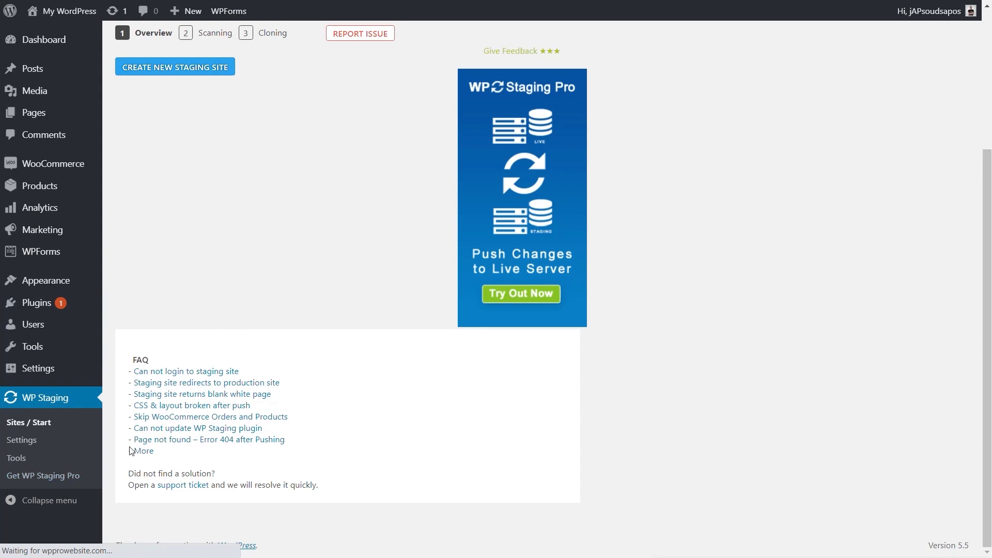
{"action": "scroll", "coordinate": [285, 428], "scroll_direction": "down", "scroll_amount": 3}
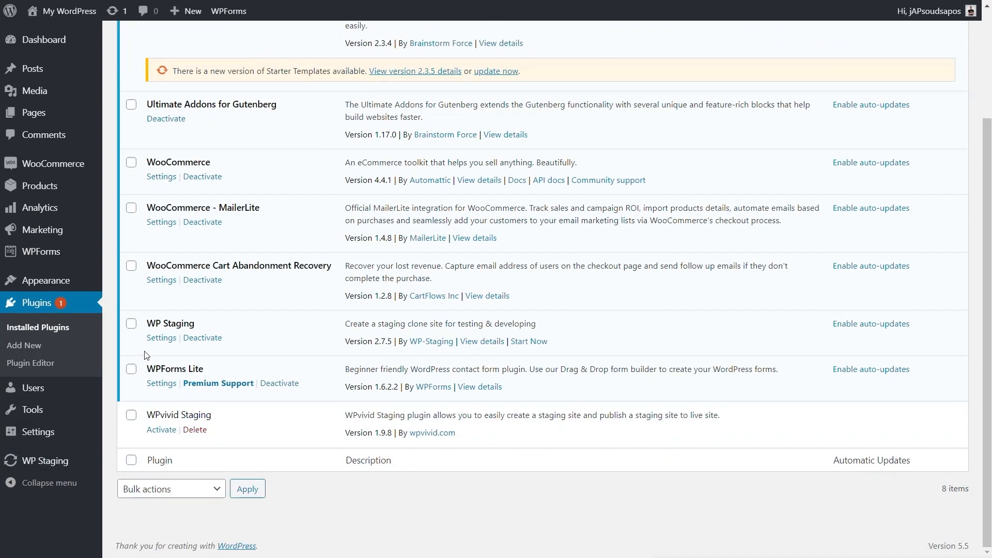
{"action": "left_click", "coordinate": [217, 339]}
{"action": "left_click", "coordinate": [429, 292]}
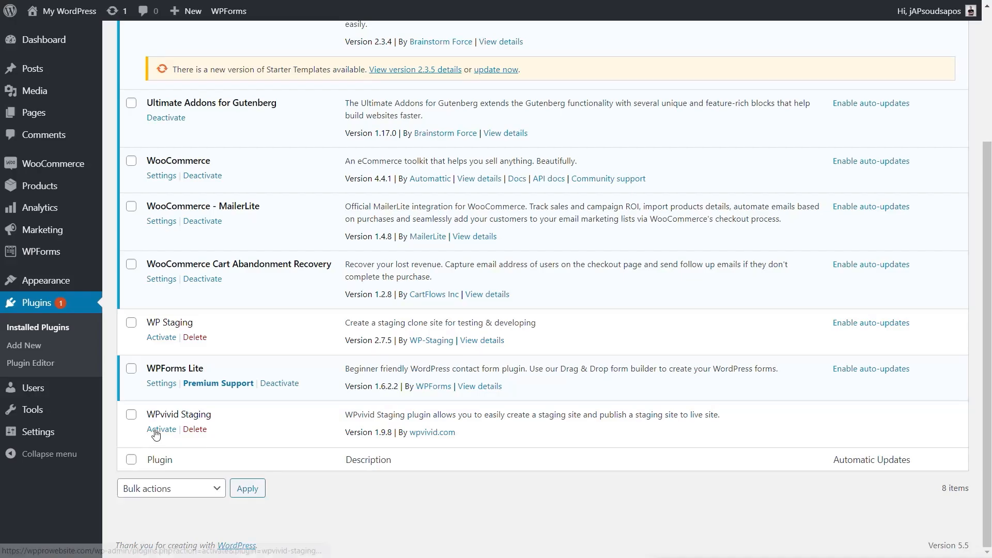
{"action": "left_click", "coordinate": [156, 432]}
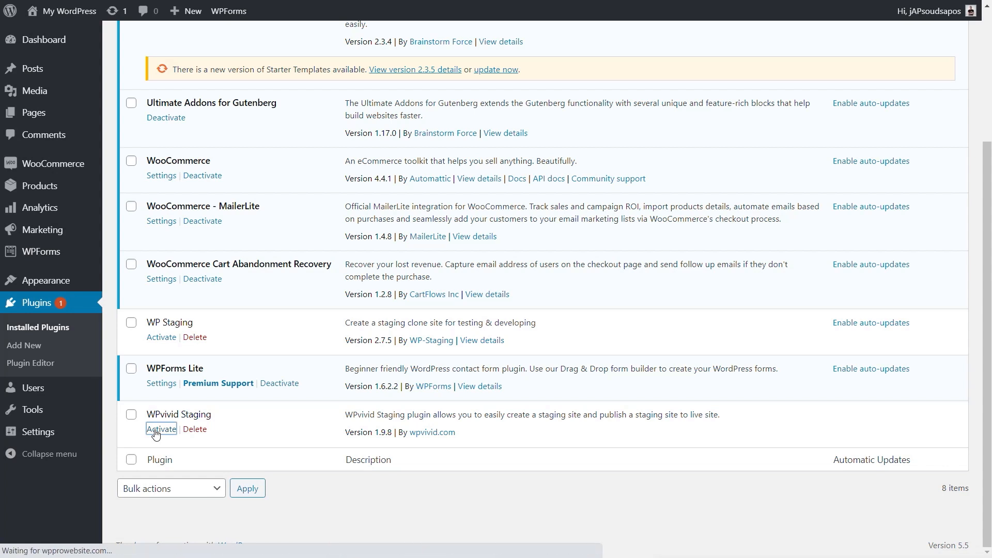
{"action": "scroll", "coordinate": [323, 484], "scroll_direction": "down", "scroll_amount": 3}
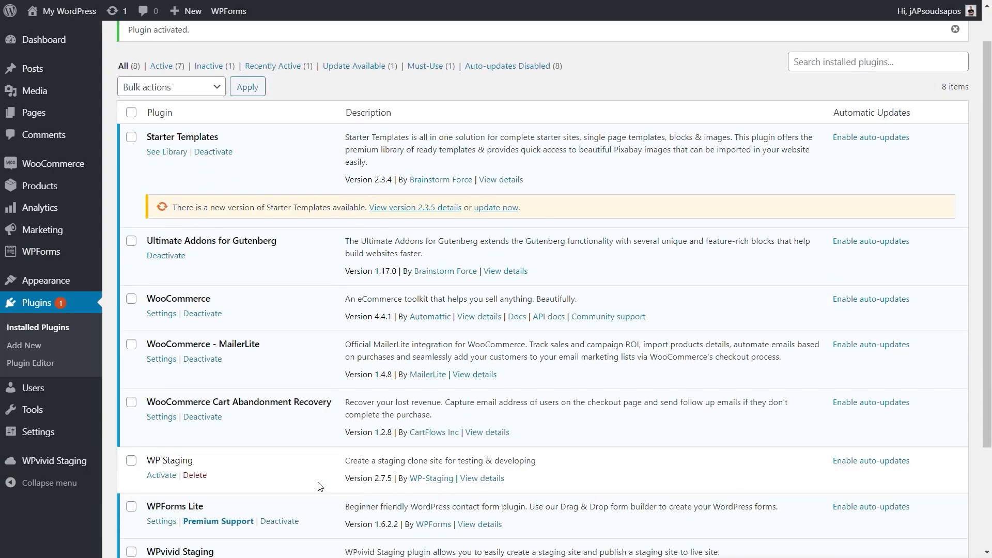
- Create a WPvivid staging site in folder mystaging01 with table prefix wpvividstg01_, sharing the live database and using the root directory
{"action": "mouse_move", "coordinate": [51, 462]}
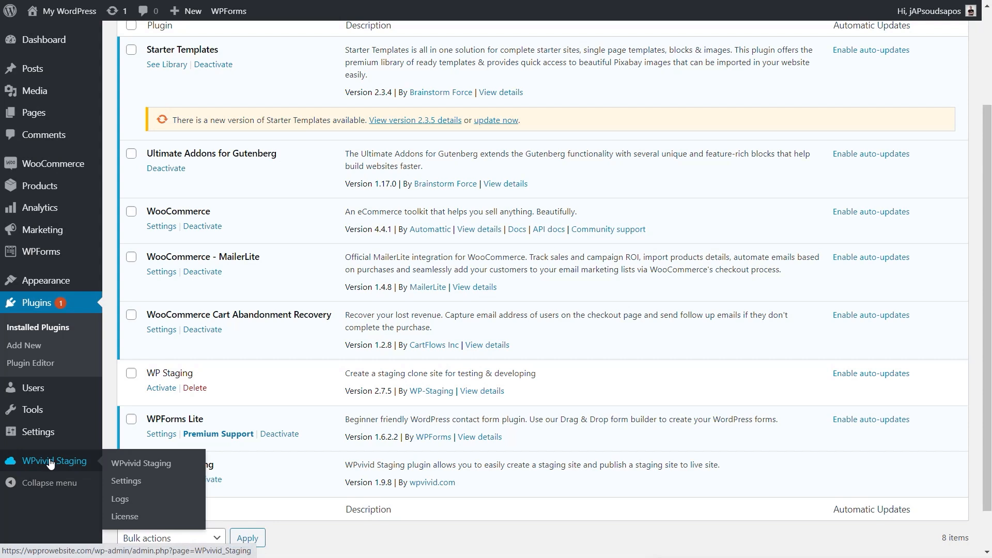
{"action": "left_click", "coordinate": [125, 517]}
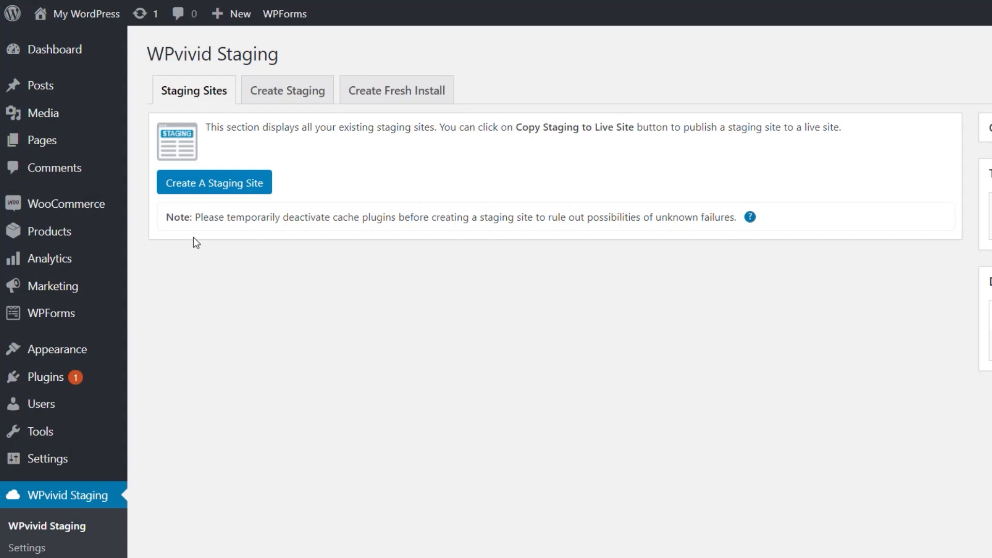
{"action": "left_click", "coordinate": [207, 189]}
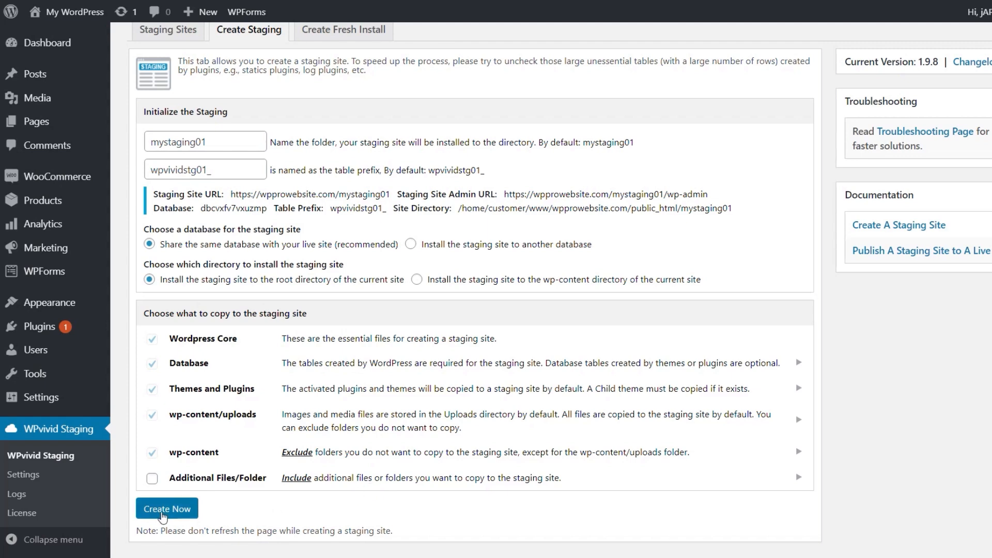
{"action": "left_click", "coordinate": [162, 513]}
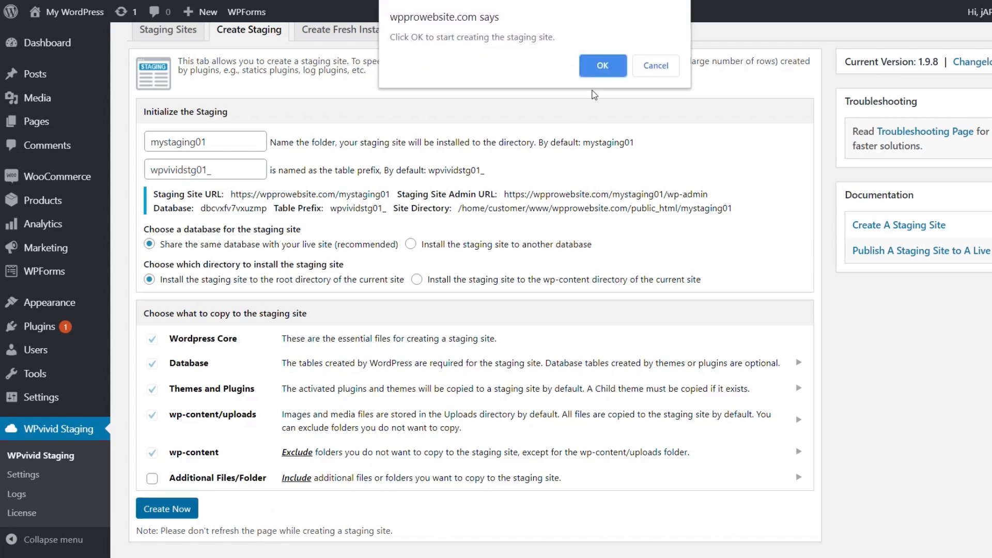
{"action": "left_click", "coordinate": [594, 64]}
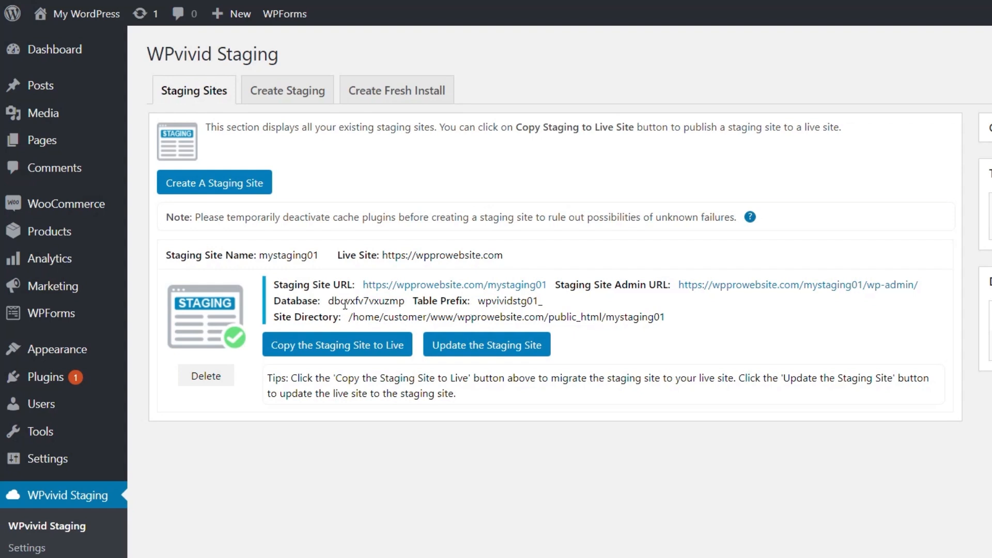
- Open the mystaging01 site, log in with the prefilled credentials, and go to its WPvivid Staging page
{"action": "left_click", "coordinate": [425, 289]}
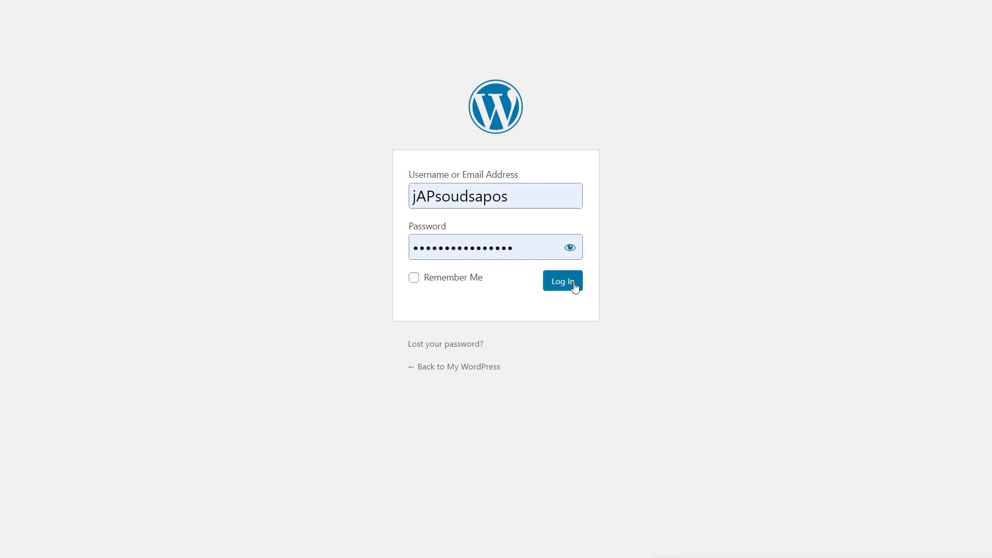
{"action": "left_click", "coordinate": [574, 286]}
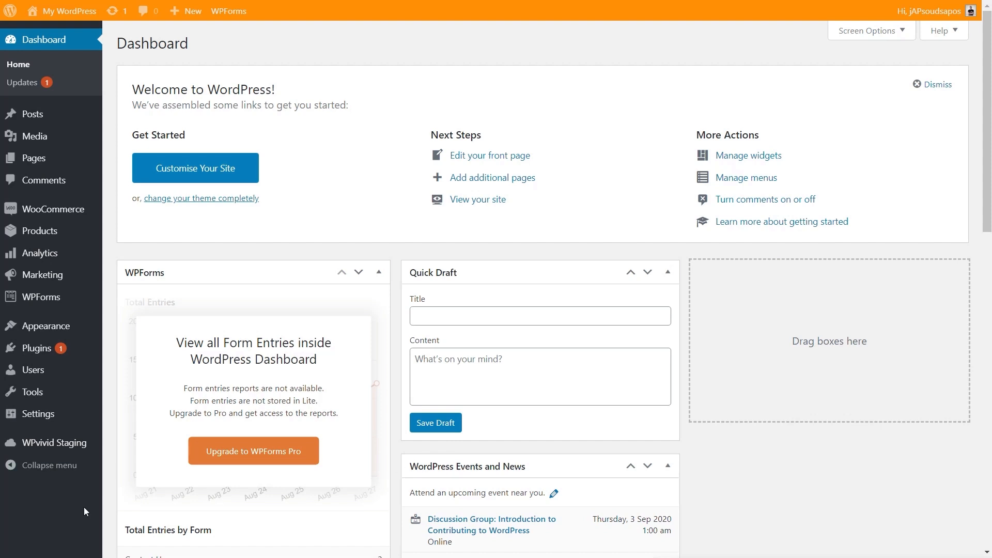
{"action": "mouse_move", "coordinate": [47, 443]}
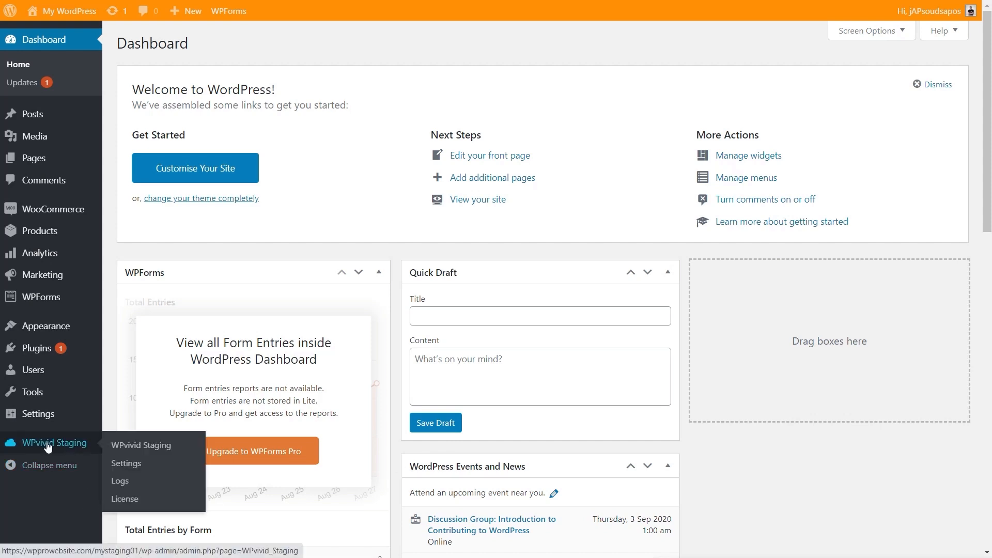
{"action": "left_click", "coordinate": [47, 444]}
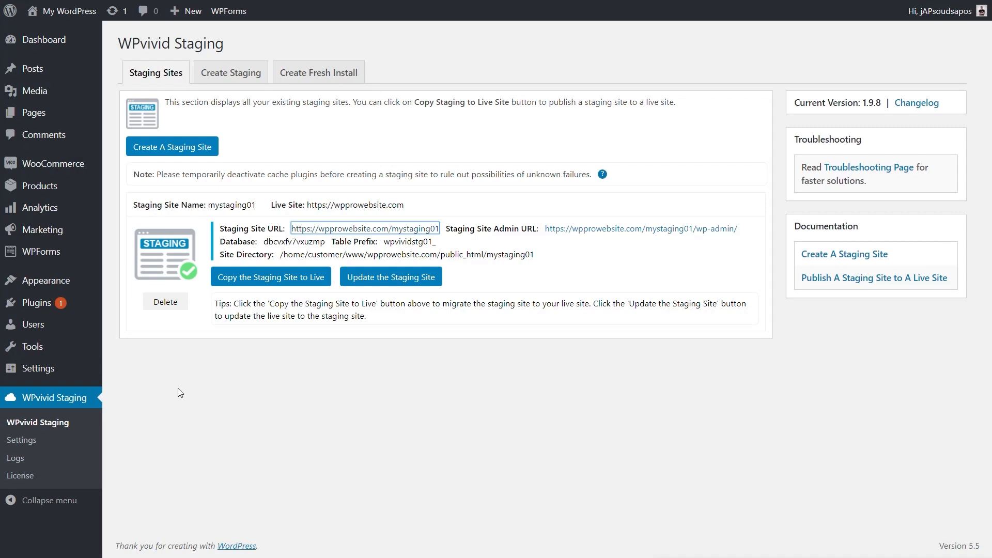
- Update the Starter Templates plugin to version 2.3.5 on the mystaging01 staging site
{"action": "mouse_move", "coordinate": [32, 305]}
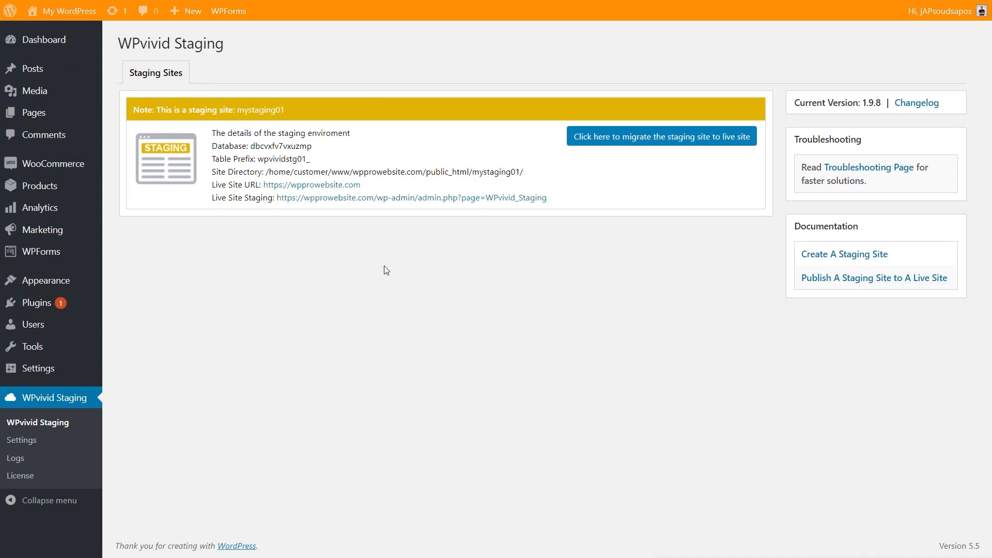
{"action": "left_click", "coordinate": [129, 306]}
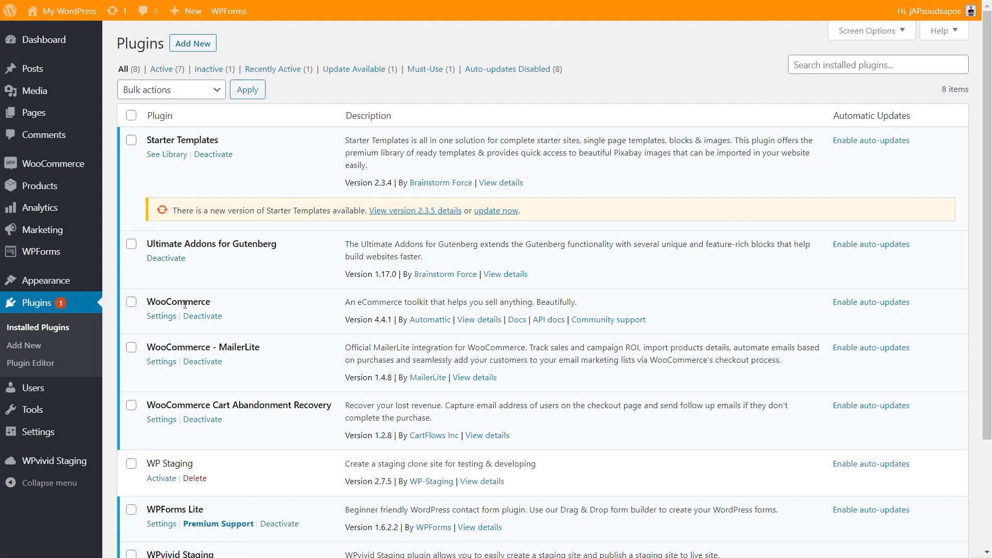
{"action": "left_click", "coordinate": [496, 211]}
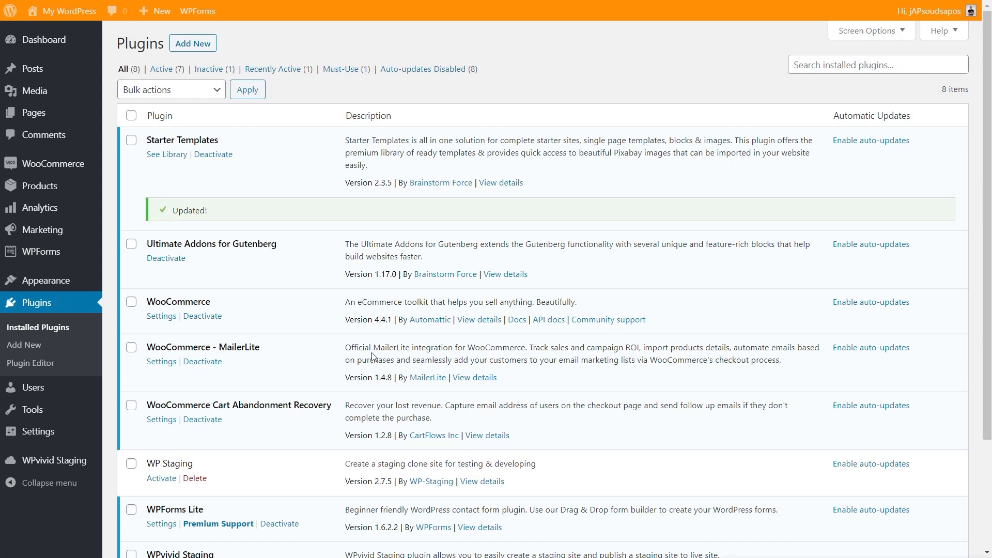
- Go from the staging site's WPvivid Staging page to the live site's and open the options for copying mystaging01 to live
{"action": "mouse_move", "coordinate": [51, 465]}
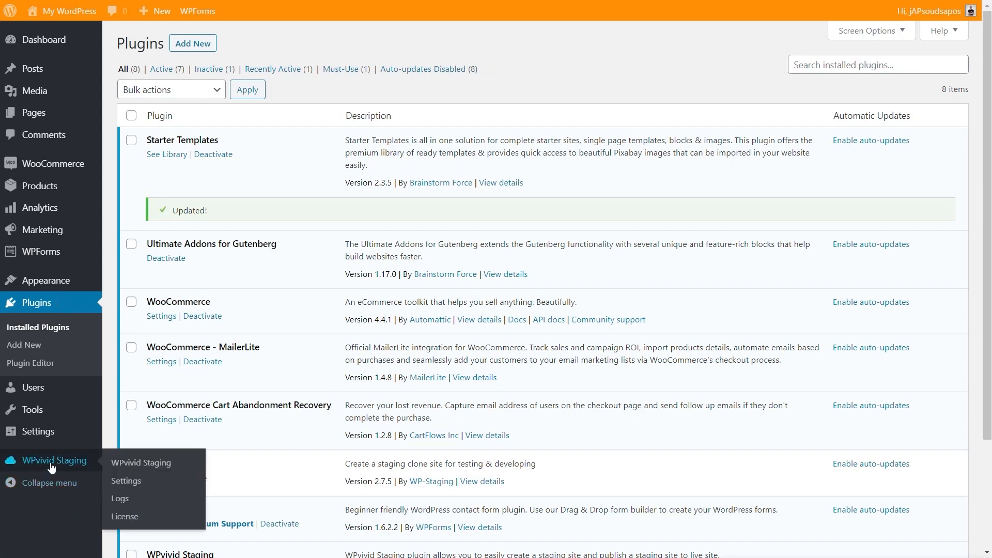
{"action": "left_click", "coordinate": [130, 464]}
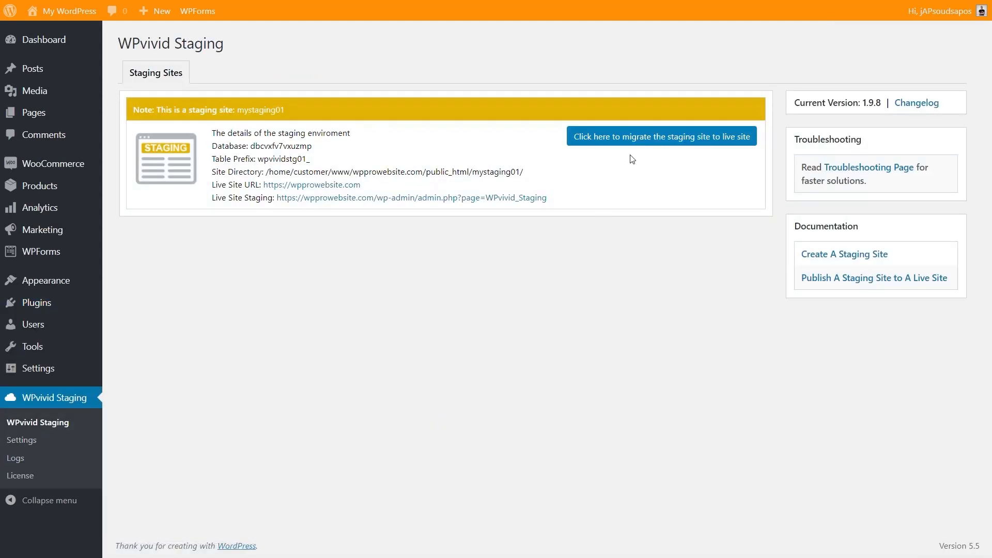
{"action": "left_click", "coordinate": [666, 143]}
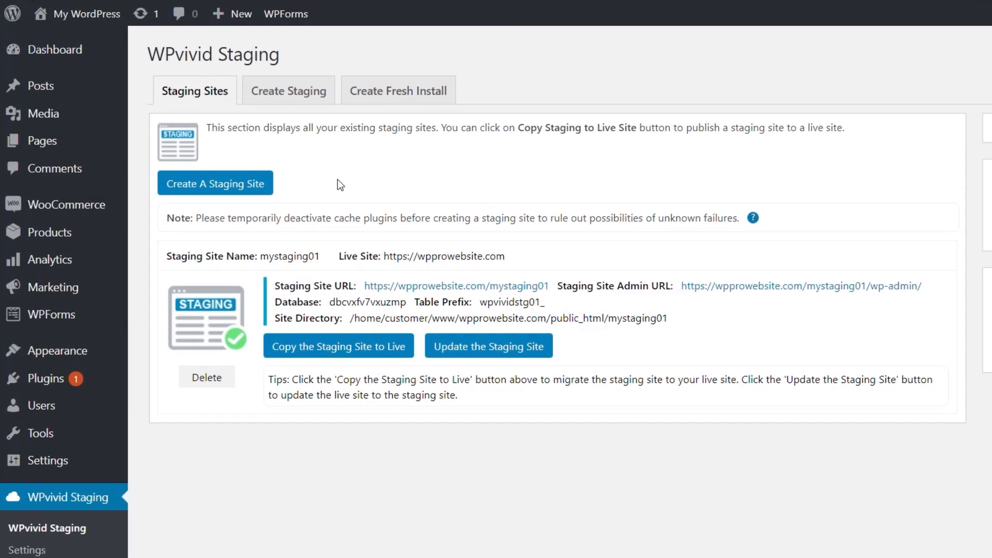
{"action": "mouse_move", "coordinate": [45, 381]}
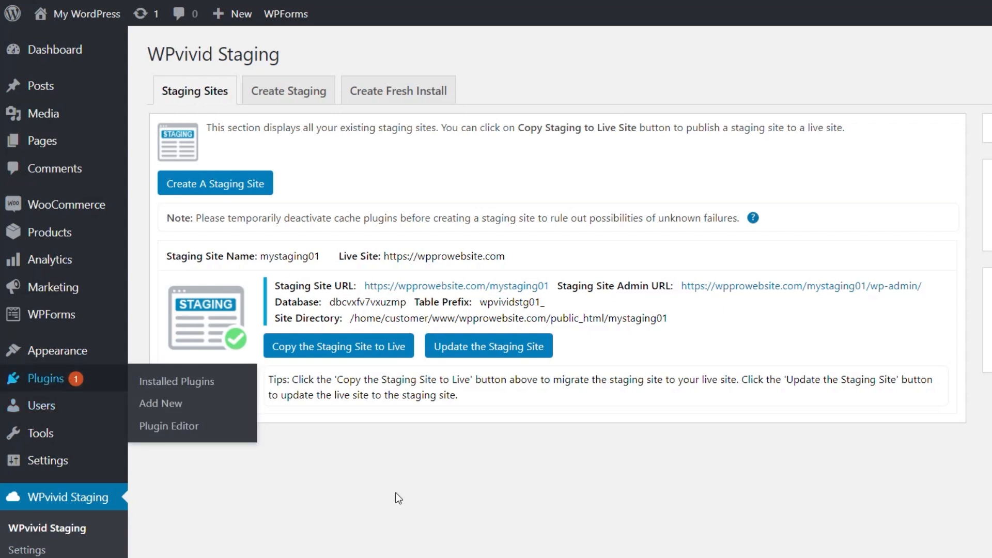
{"action": "left_click", "coordinate": [358, 353]}
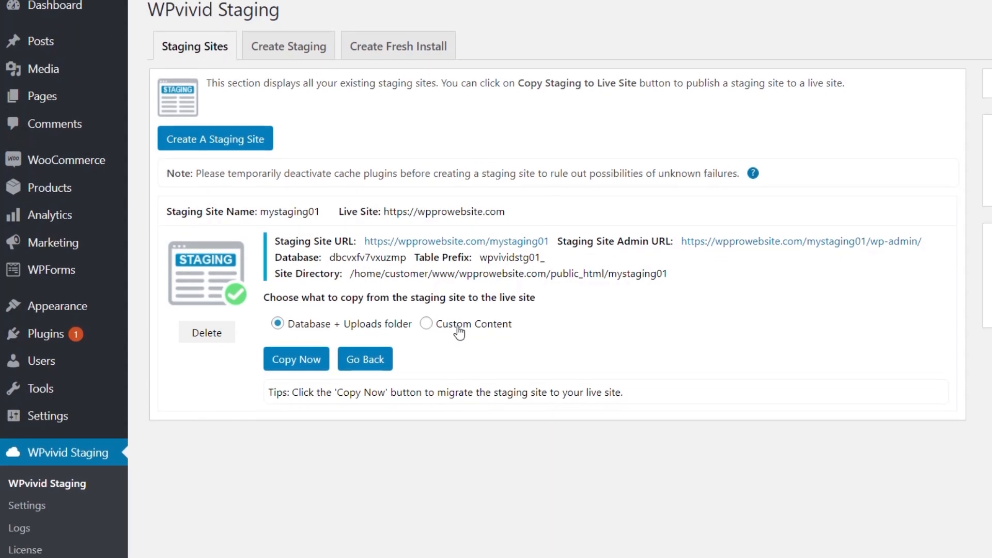
- Examine the Custom Content copy options, including the wp-content folders that can be excluded
{"action": "left_click", "coordinate": [458, 324]}
{"action": "scroll", "coordinate": [459, 333], "scroll_direction": "down", "scroll_amount": 2}
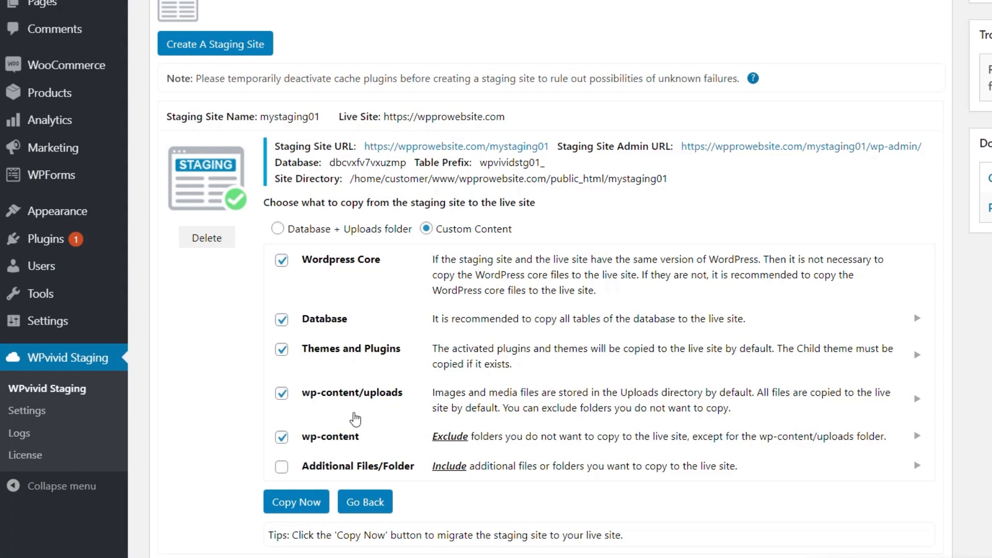
{"action": "left_click", "coordinate": [917, 436]}
{"action": "scroll", "coordinate": [944, 443], "scroll_direction": "down", "scroll_amount": 5}
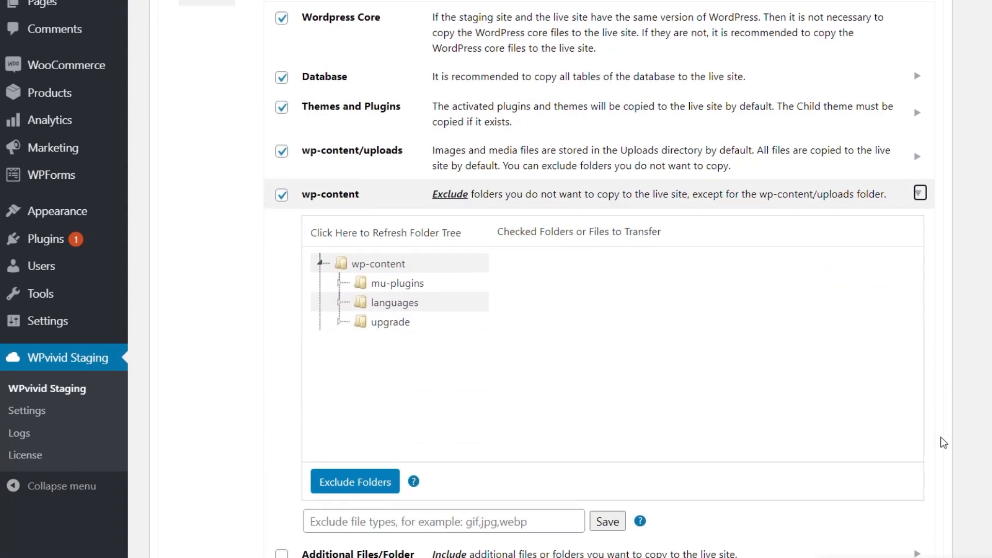
{"action": "left_click", "coordinate": [919, 193]}
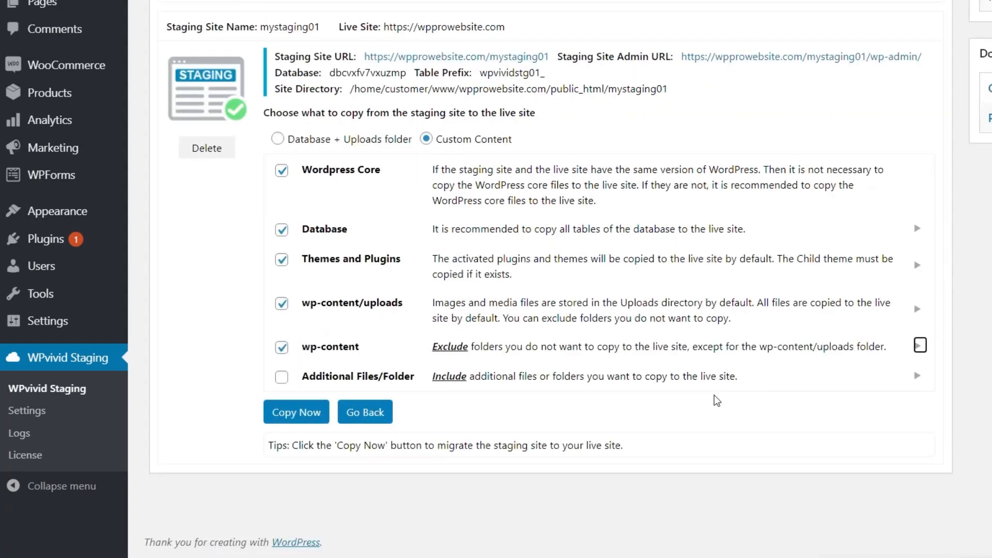
- Copy mystaging01 to the live site using the Database + Uploads folder option
{"action": "left_click", "coordinate": [279, 141]}
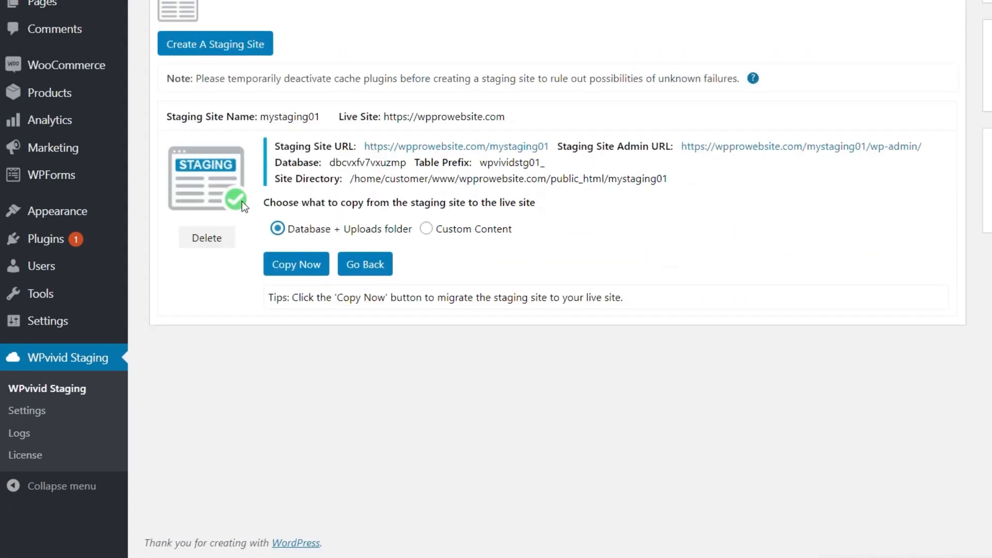
{"action": "left_click", "coordinate": [307, 273]}
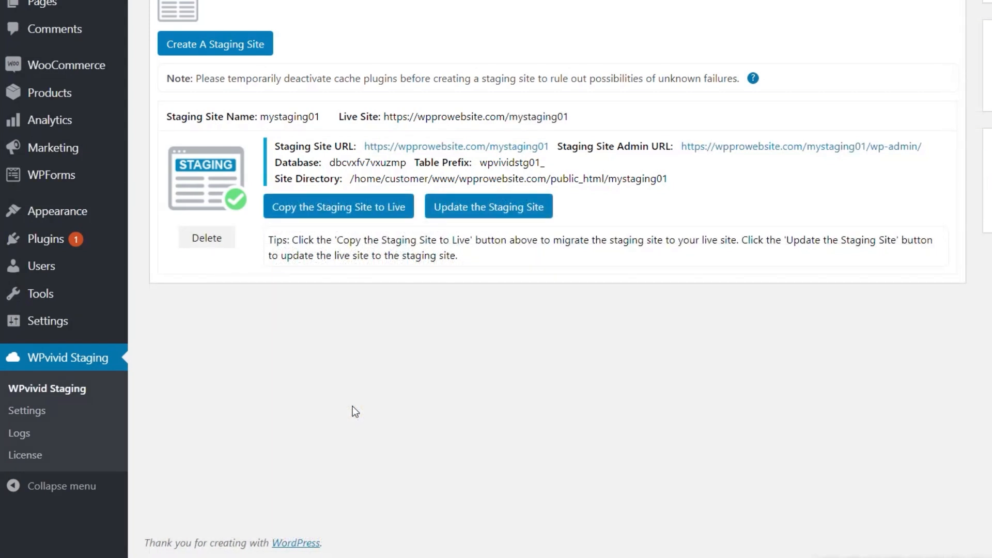
- Copy mystaging01 to live as Custom Content with WordPress core, database, themes and plugins, uploads and wp-content included, reviewing the wp-content and plugin selections first
{"action": "left_click", "coordinate": [361, 208]}
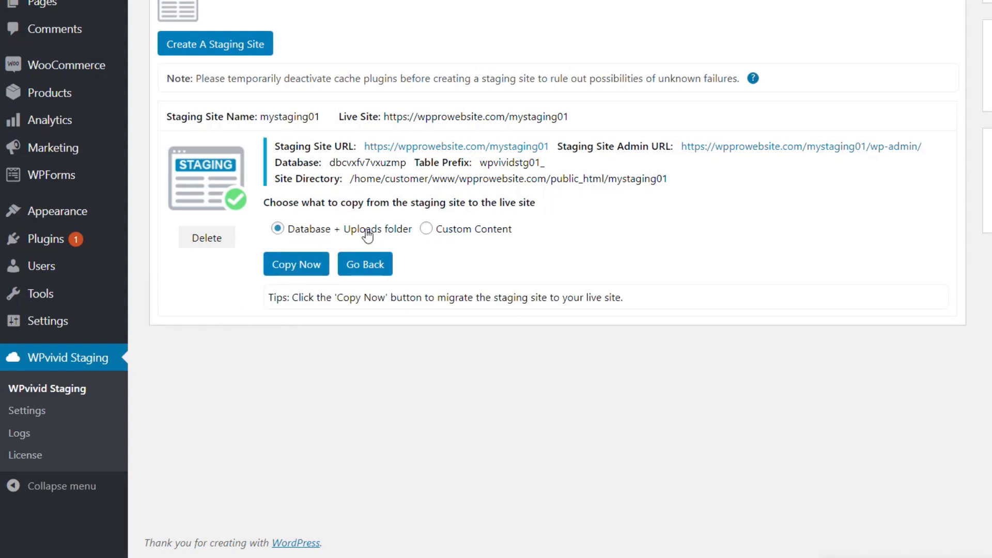
{"action": "mouse_move", "coordinate": [62, 239]}
{"action": "left_click", "coordinate": [427, 229]}
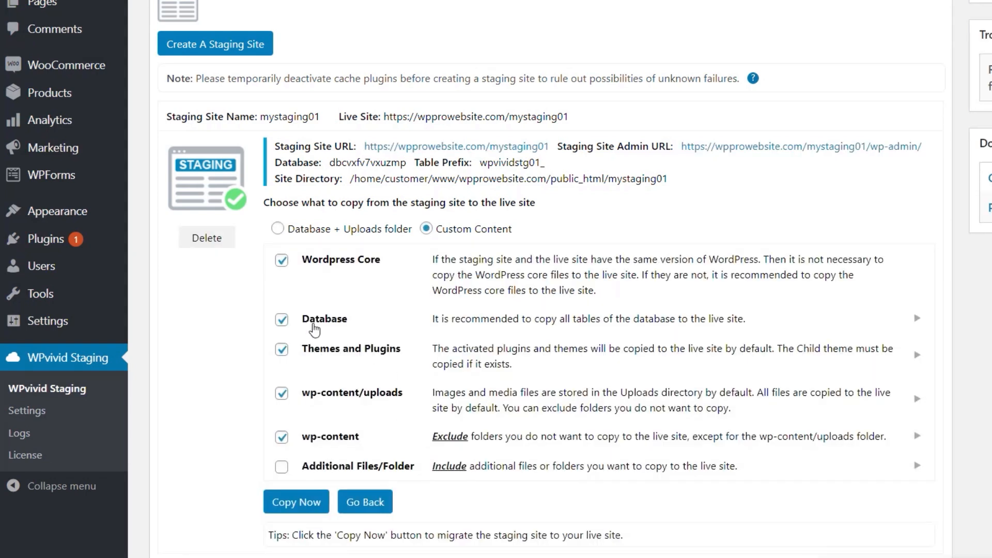
{"action": "scroll", "coordinate": [232, 392], "scroll_direction": "down", "scroll_amount": 2}
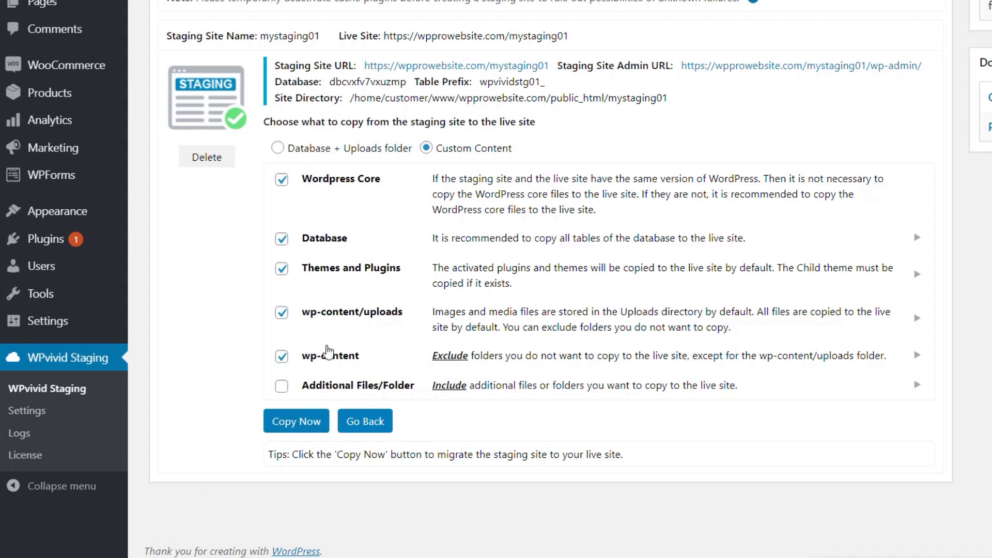
{"action": "left_click", "coordinate": [917, 355]}
{"action": "scroll", "coordinate": [906, 432], "scroll_direction": "down", "scroll_amount": 3}
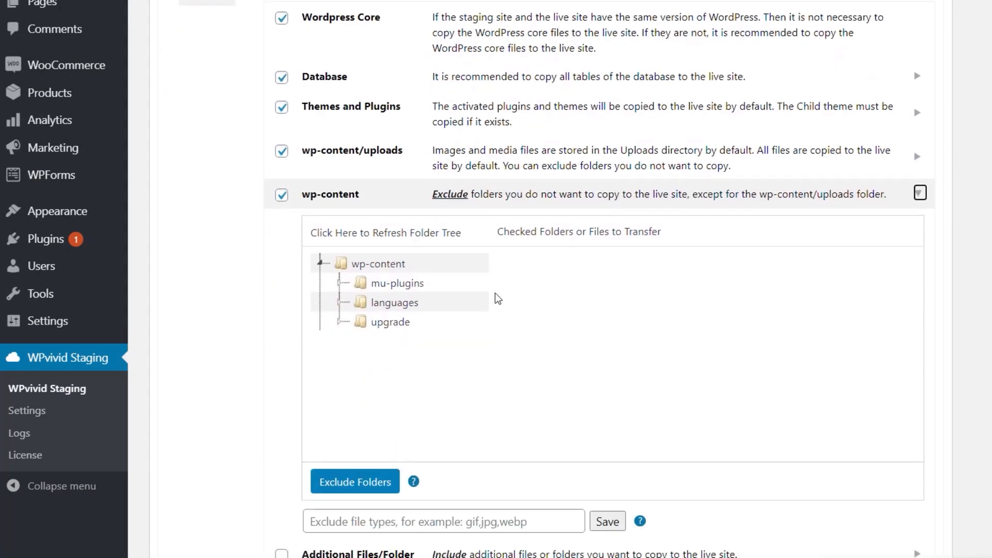
{"action": "left_click", "coordinate": [920, 194]}
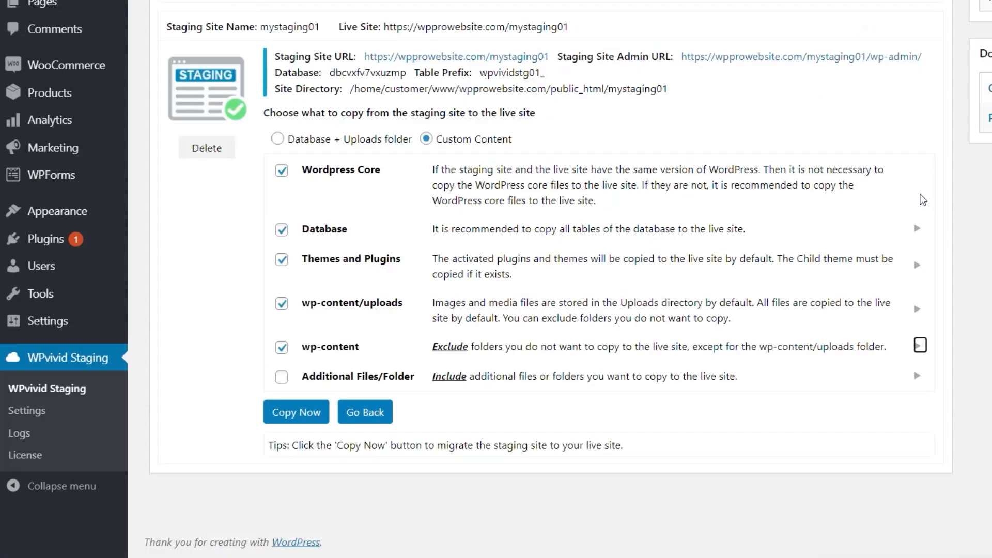
{"action": "left_click", "coordinate": [920, 264]}
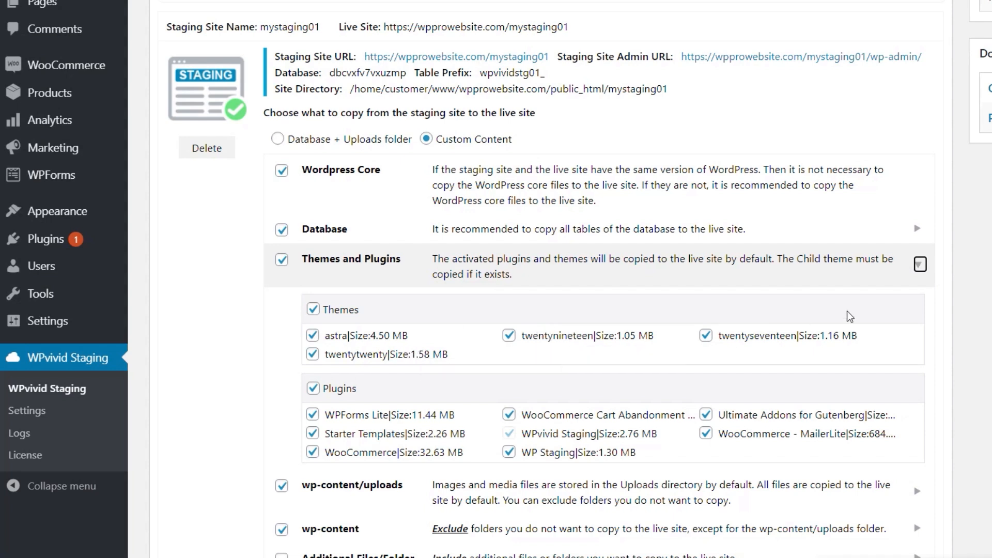
{"action": "left_click", "coordinate": [920, 265]}
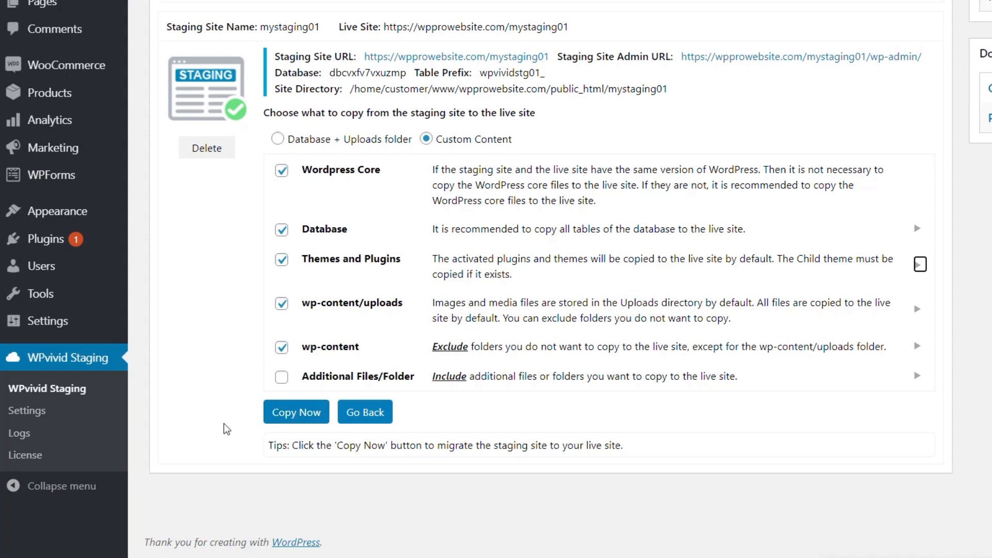
{"action": "left_click", "coordinate": [296, 416]}
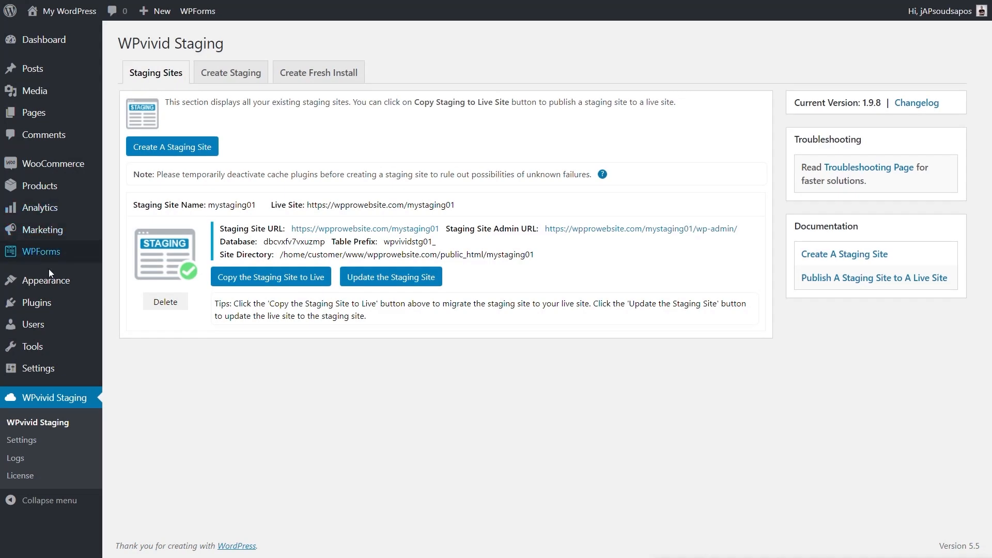
- Check the version of Starter Templates among the live site's installed plugins
{"action": "mouse_move", "coordinate": [49, 304]}
{"action": "left_click", "coordinate": [122, 306]}
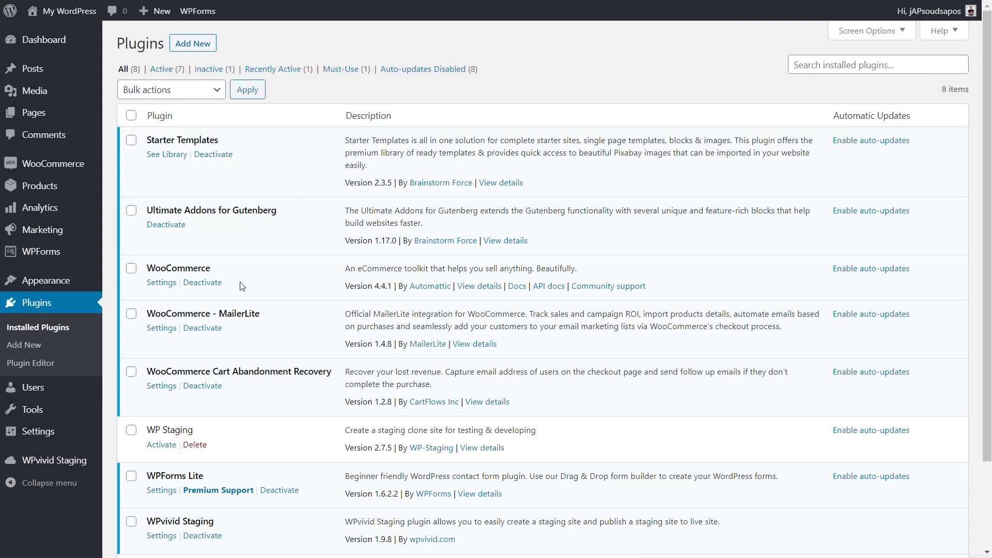
- Return to the WPvivid Staging page and delete the mystaging01 staging site, confirming the deletion
{"action": "mouse_move", "coordinate": [56, 463]}
{"action": "left_click", "coordinate": [135, 462]}
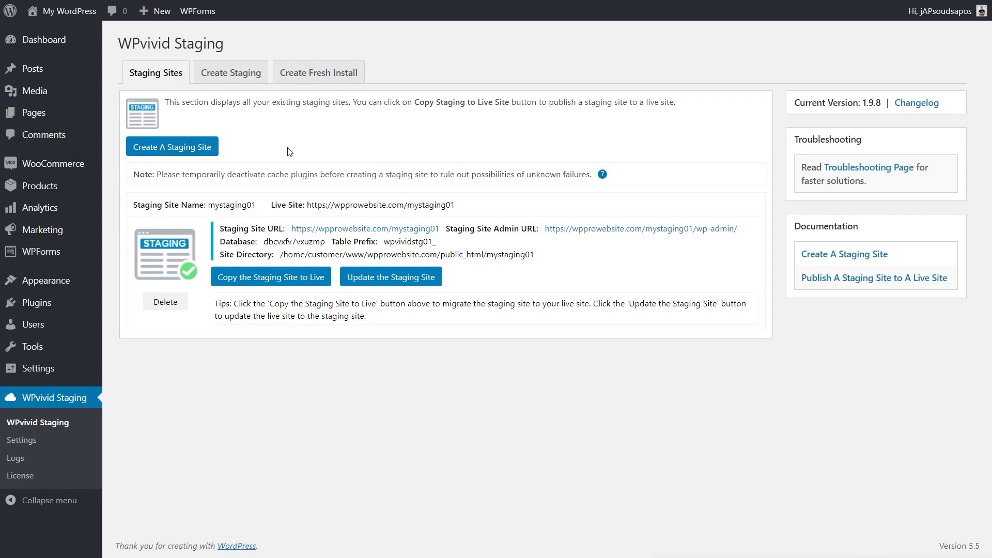
{"action": "left_click", "coordinate": [166, 306]}
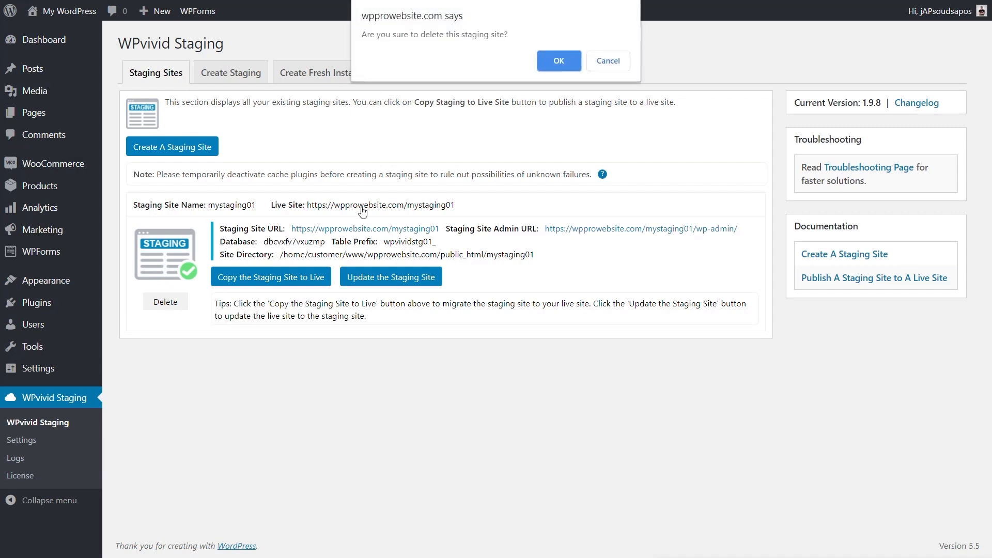
{"action": "left_click", "coordinate": [563, 61]}
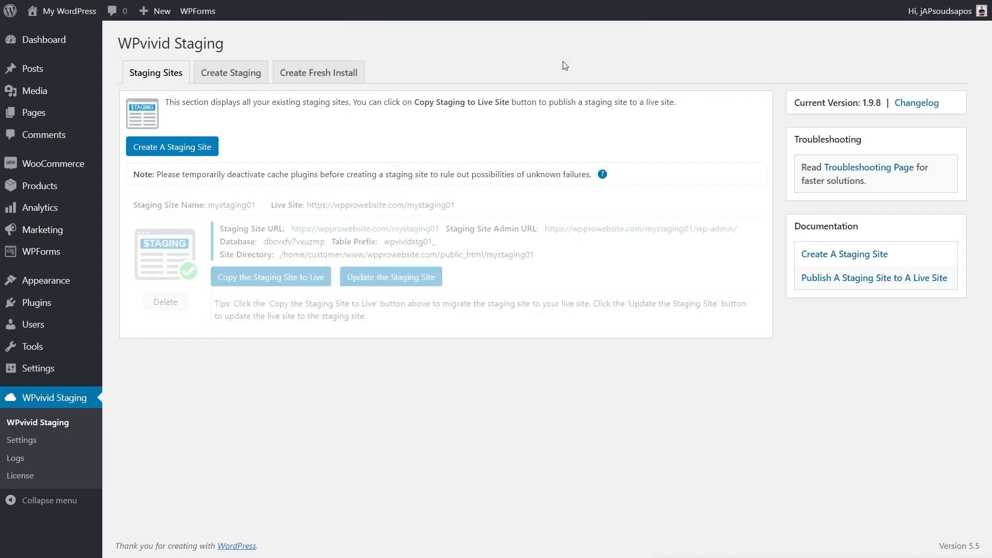